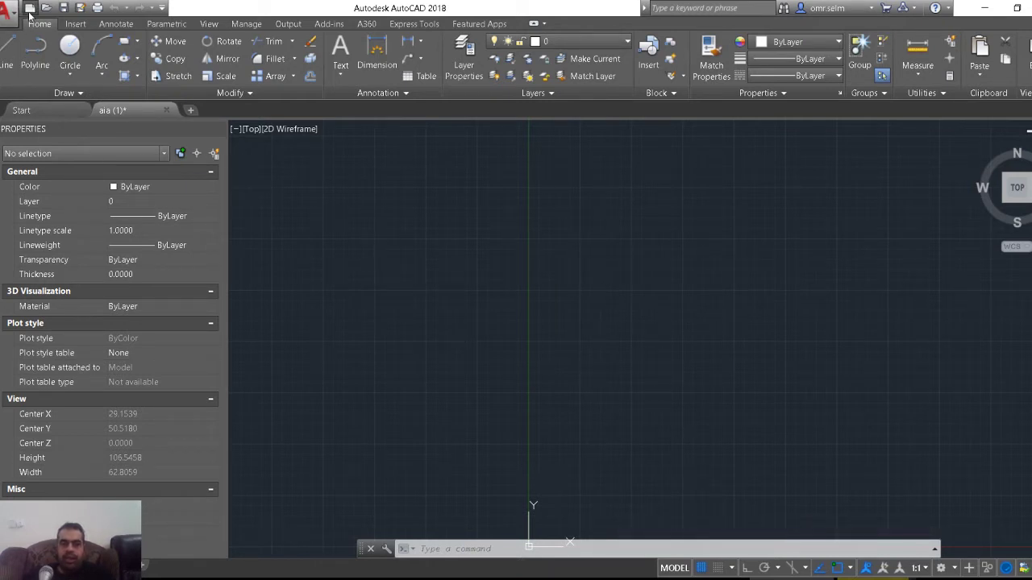
Start a new blank drawing, Drawing4, from the acadiso.dwt template
key(ctrl+n)
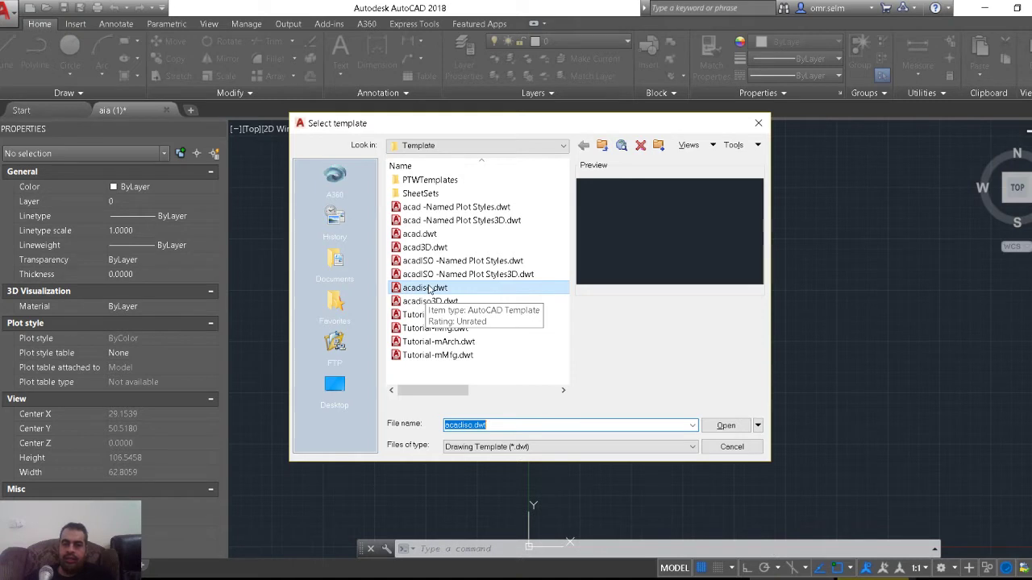
double_click(430, 288)
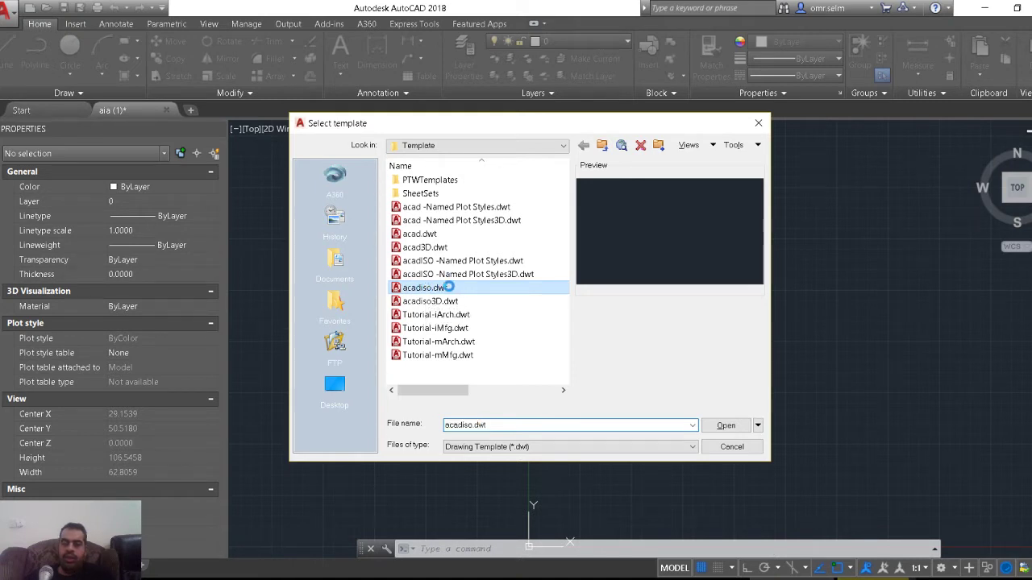
right_click(436, 287)
click(306, 208)
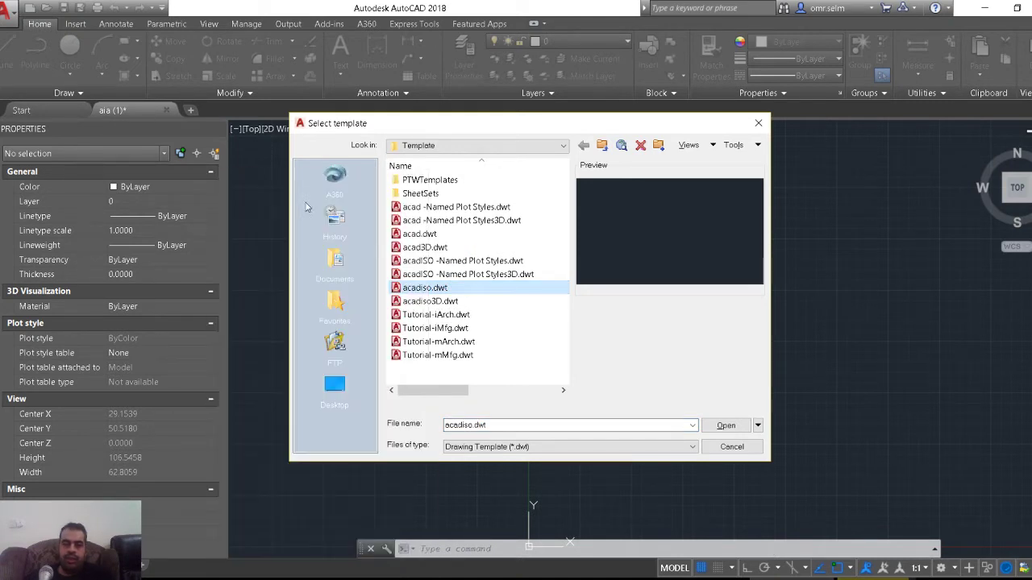
click(731, 446)
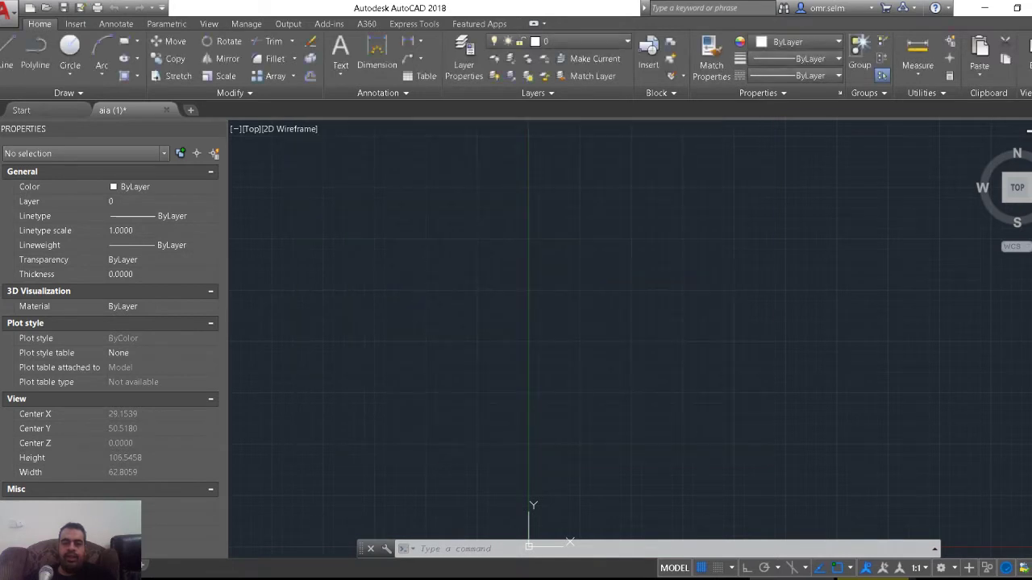
scroll(629, 335, up, 2)
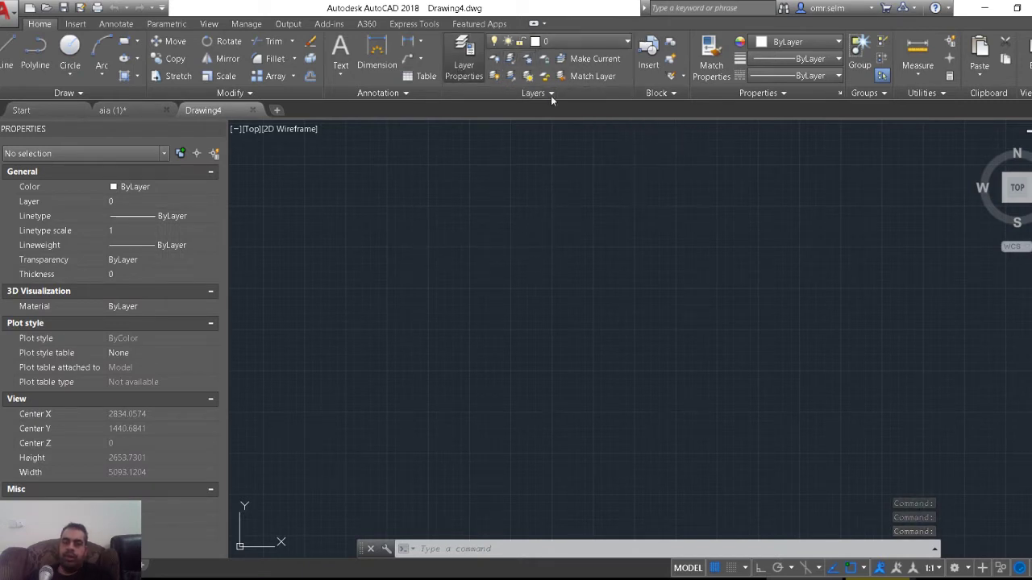
Create a new layer named A-DOOR in the Layer Properties Manager
click(482, 66)
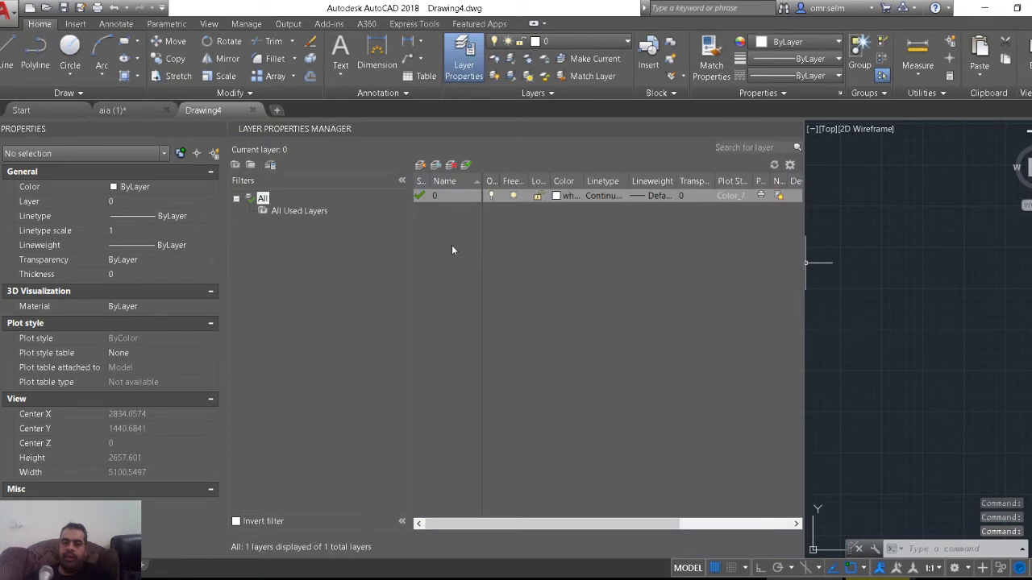
right_click(449, 243)
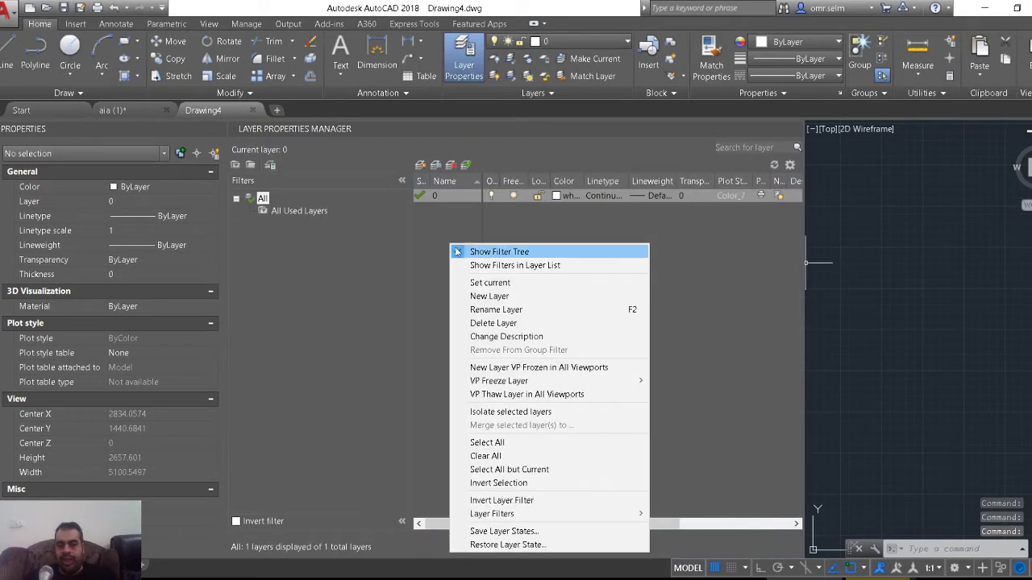
click(479, 296)
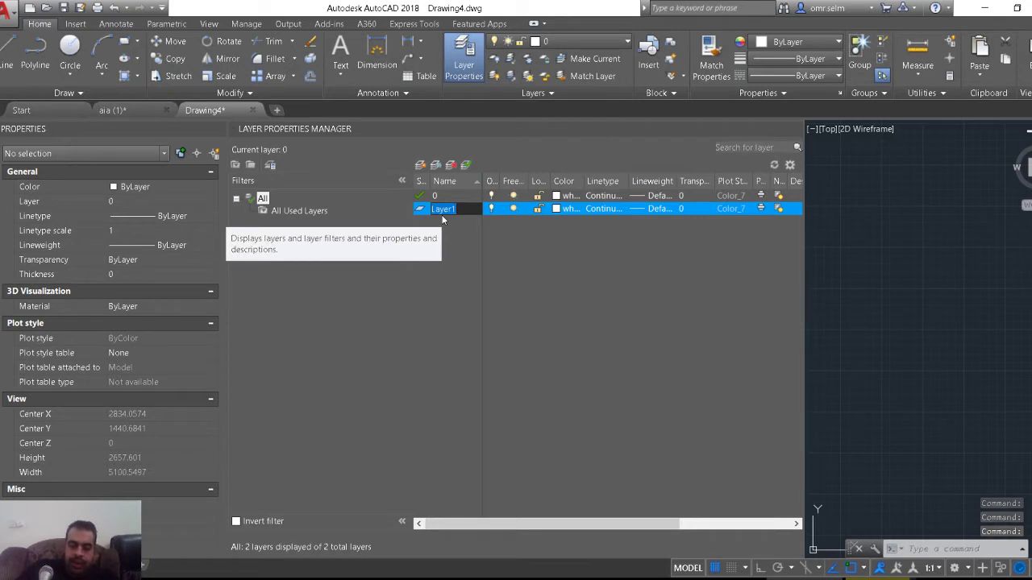
key(BackSpace)
text(A)
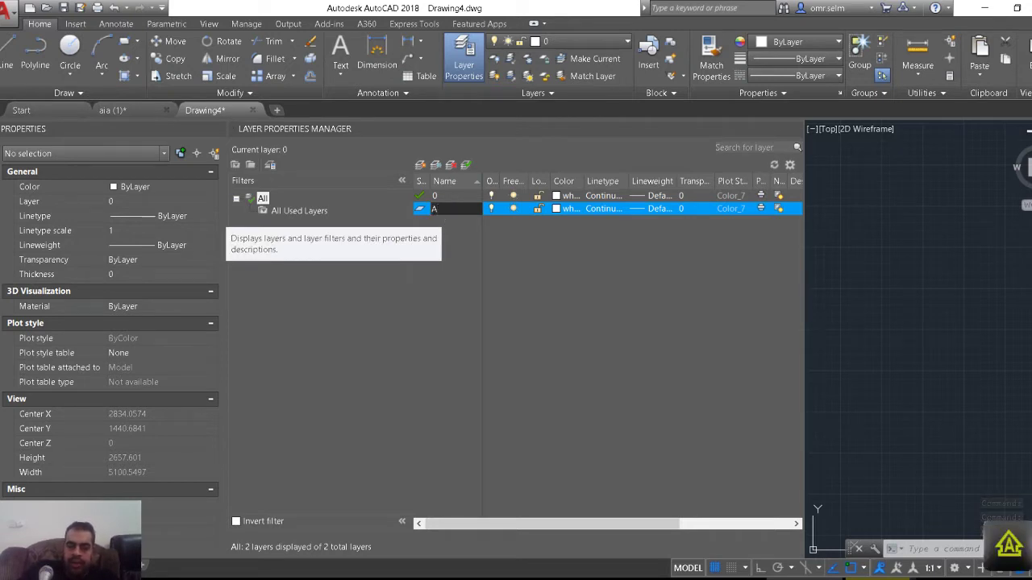
text(-D)
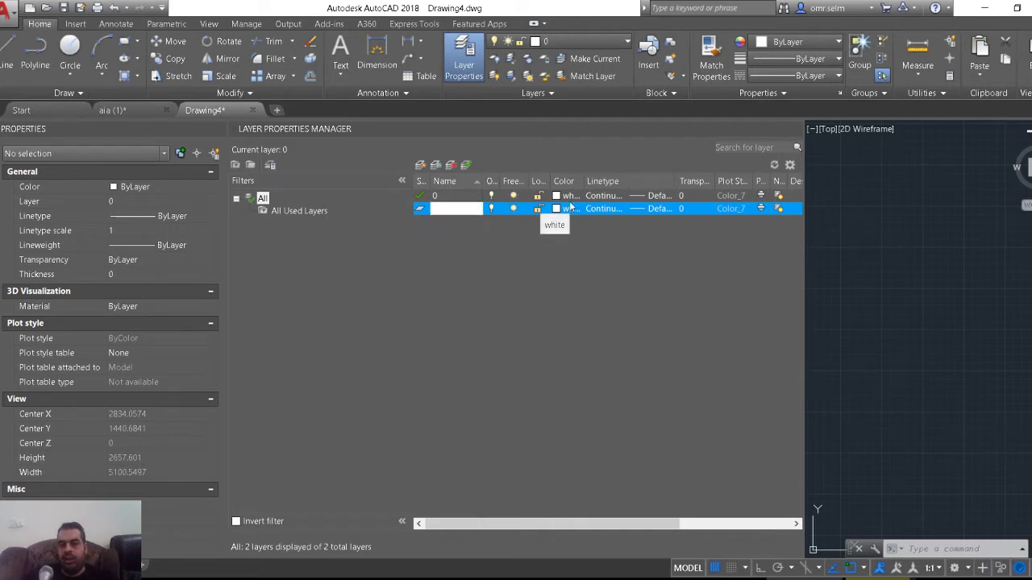
key(Return)
Make layer 0 green and layer A-DOOR blue, then close the layer palette
click(567, 211)
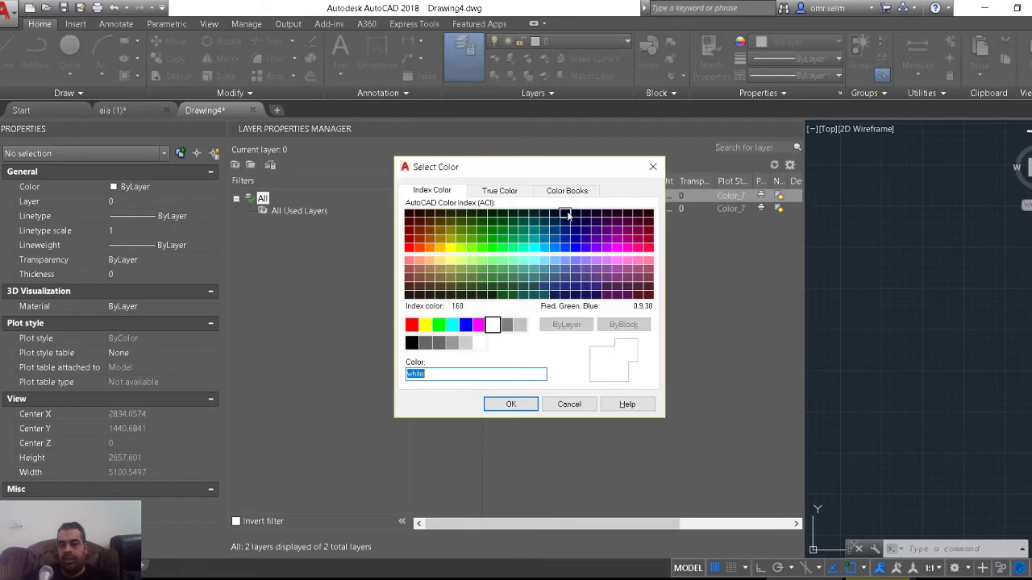
click(439, 325)
click(510, 404)
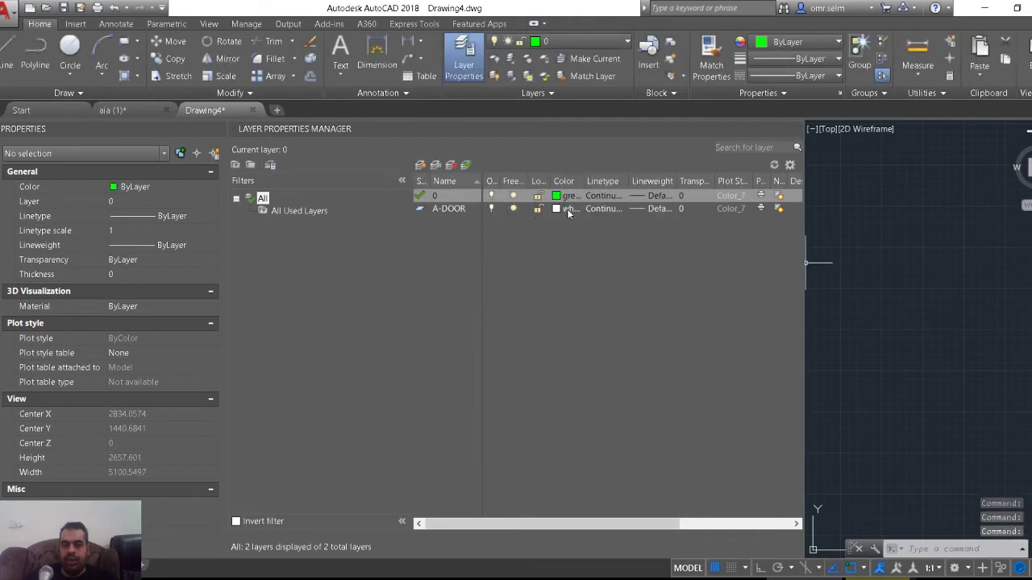
click(566, 210)
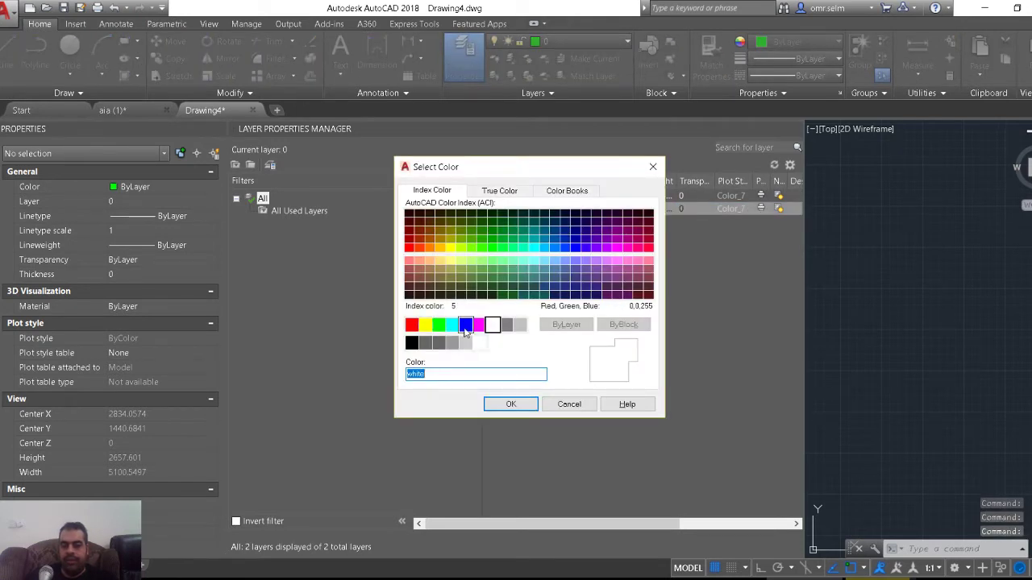
click(467, 324)
click(511, 403)
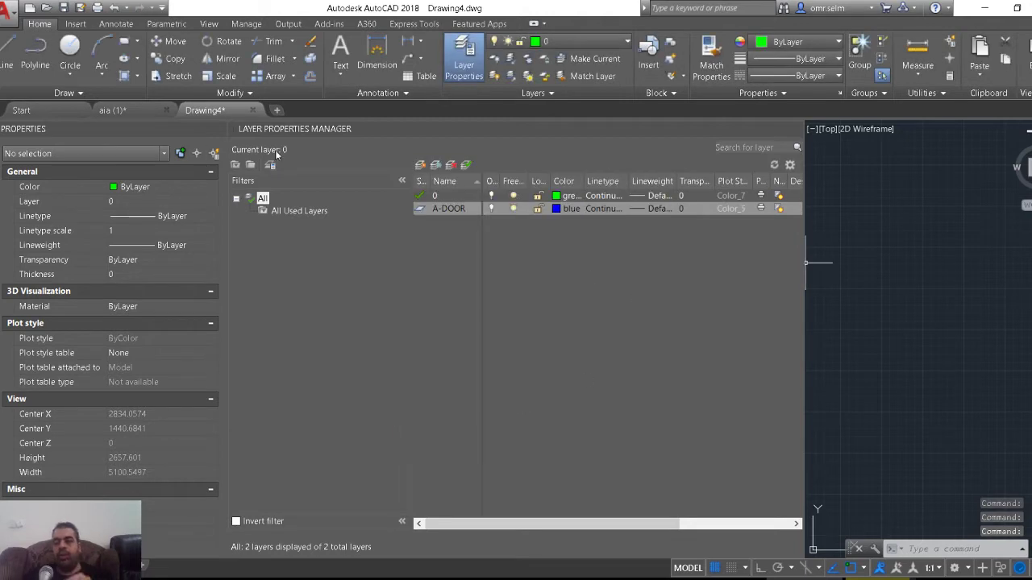
click(795, 129)
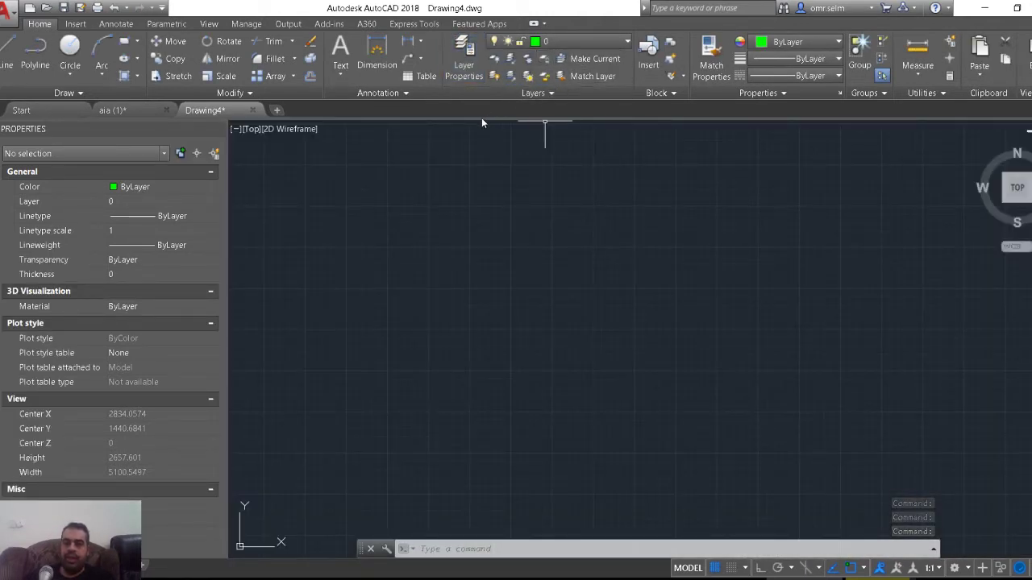
click(393, 94)
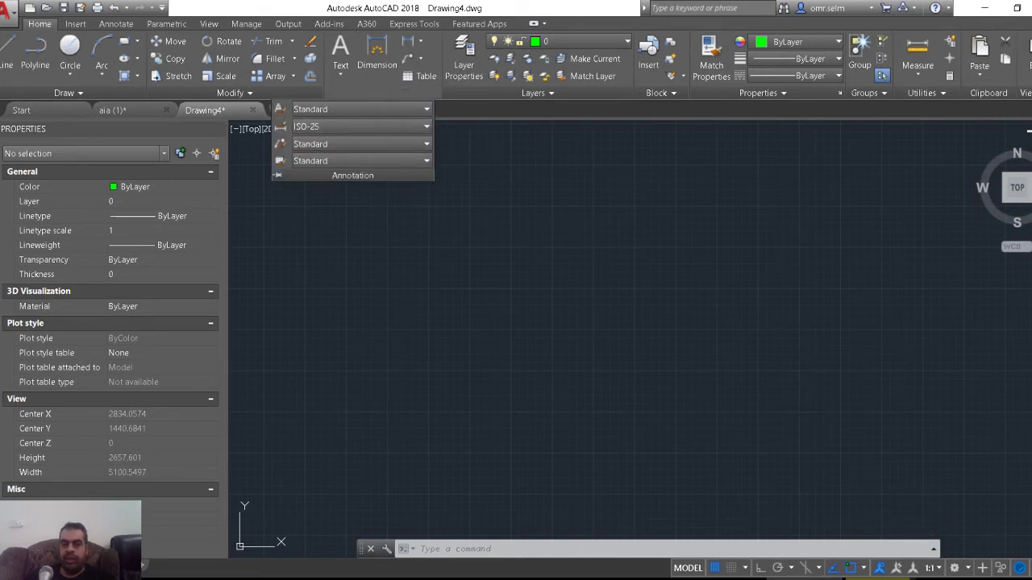
click(279, 109)
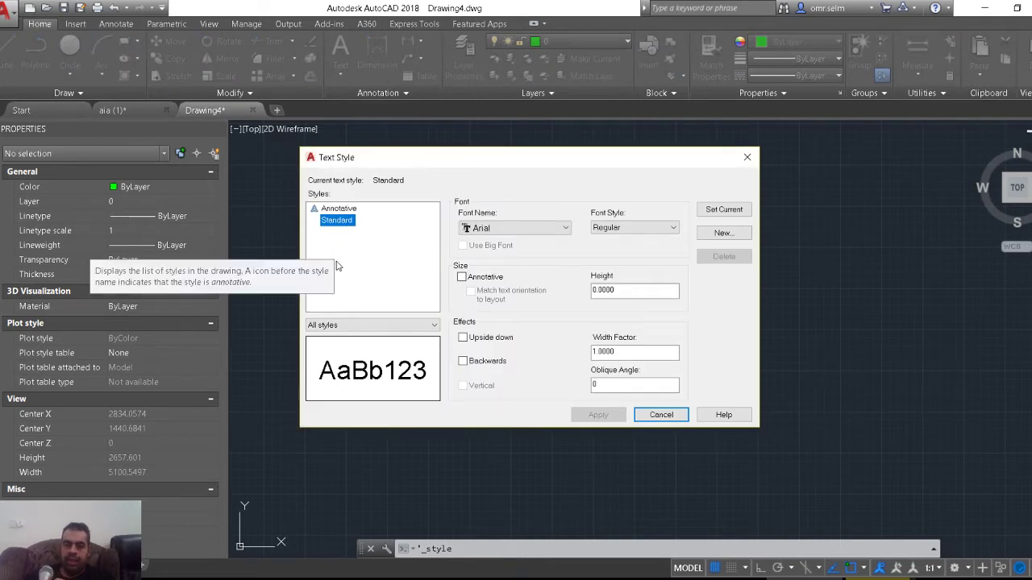
click(506, 229)
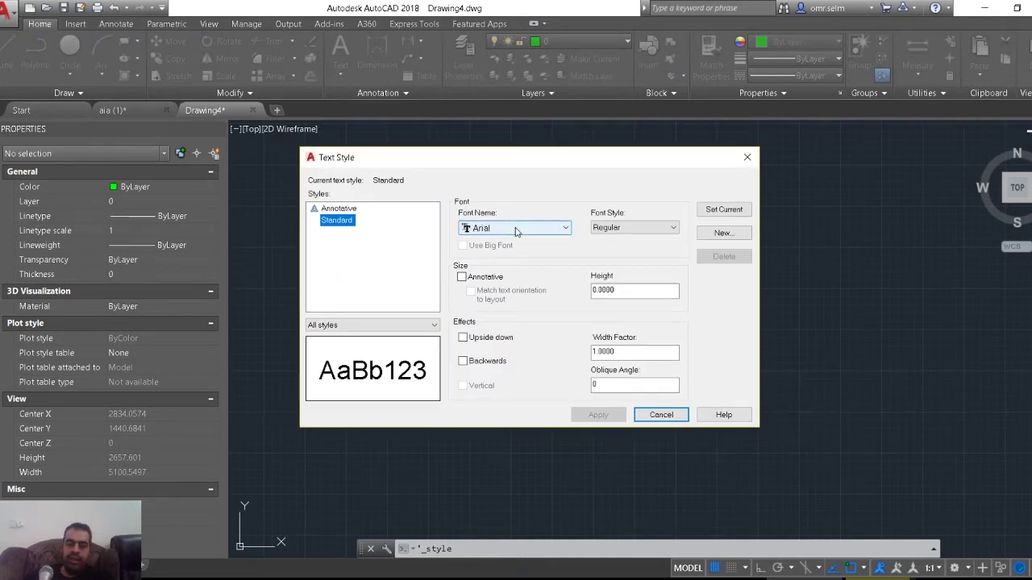
click(626, 229)
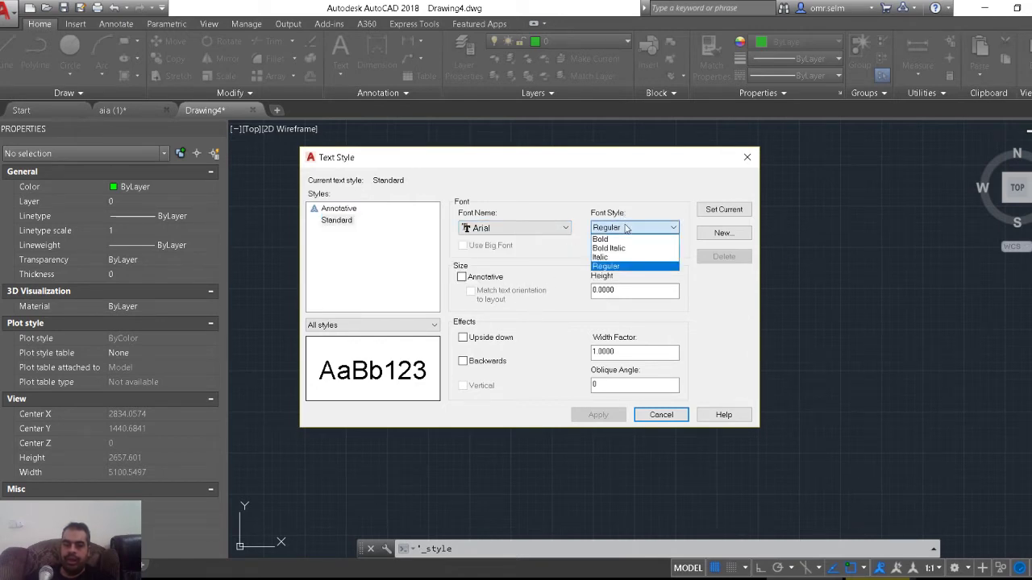
click(533, 169)
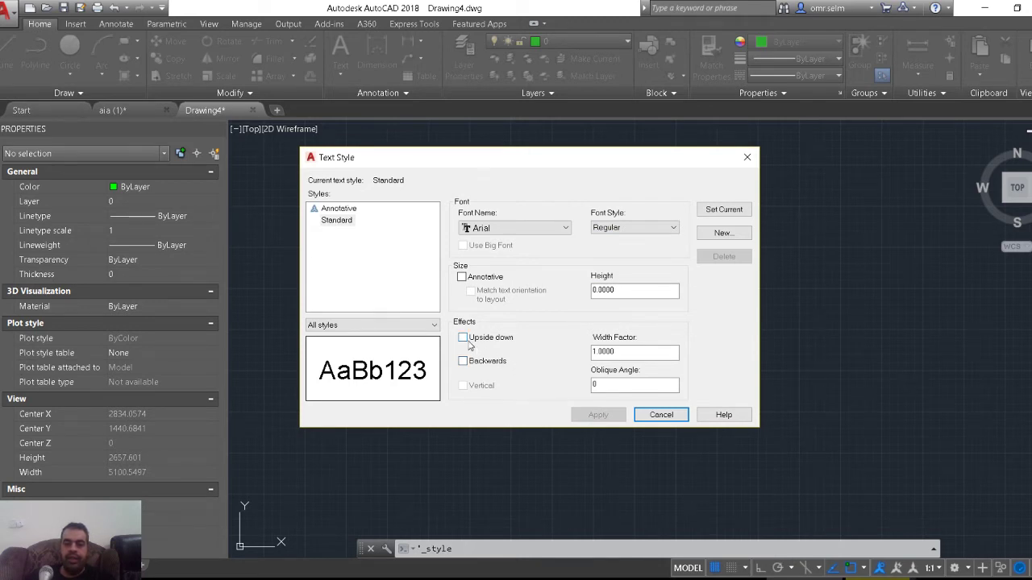
click(463, 339)
click(462, 338)
click(463, 362)
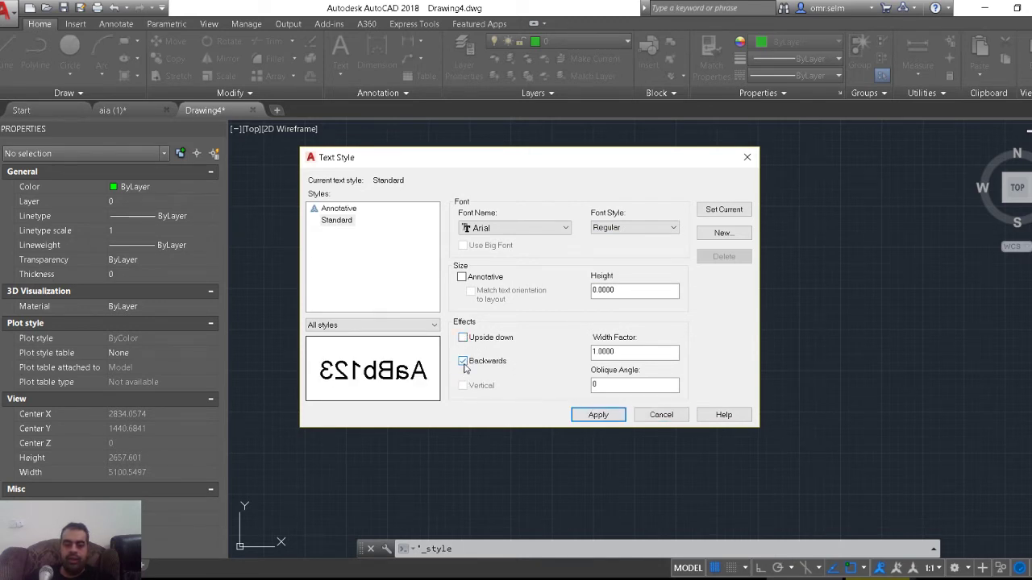
click(463, 362)
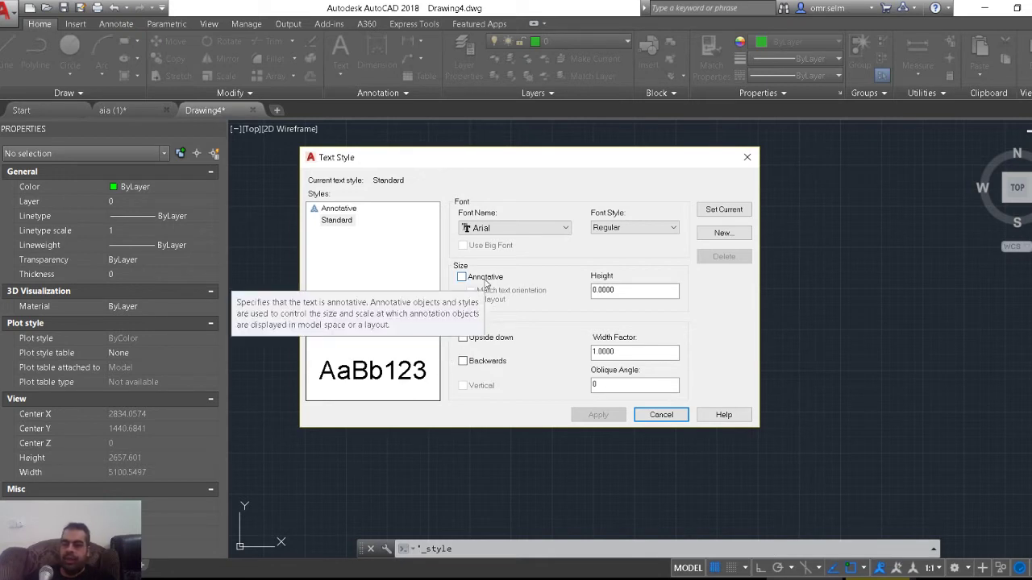
click(484, 280)
click(485, 280)
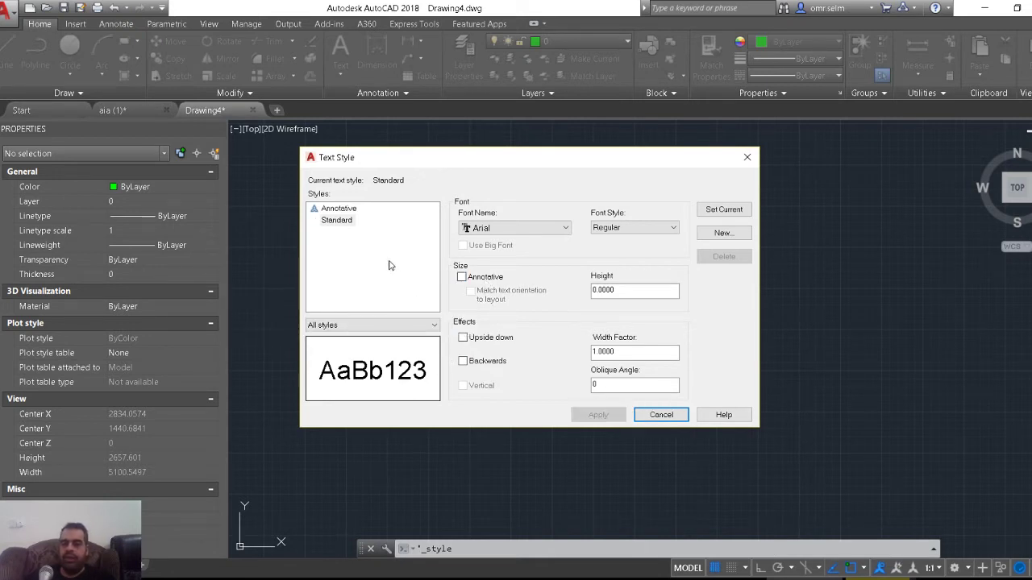
click(342, 223)
click(720, 209)
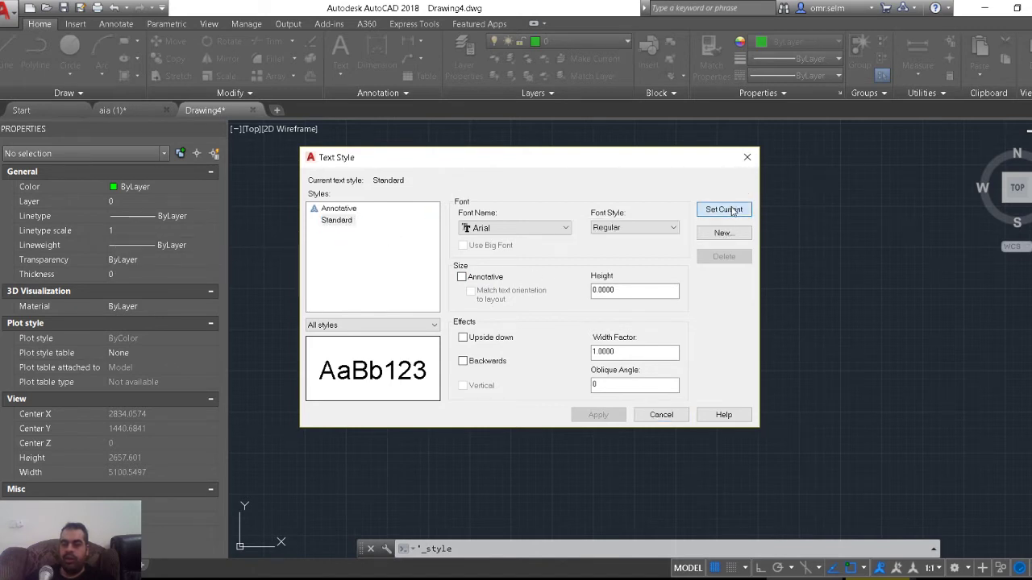
Close the text style settings and start modifying the ISO-25 dimension style
click(661, 415)
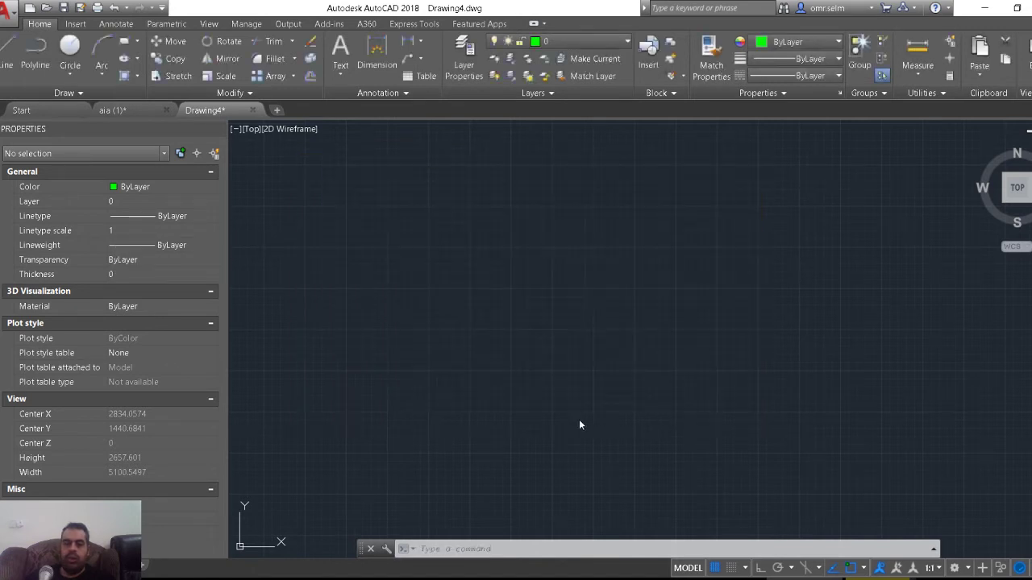
click(379, 93)
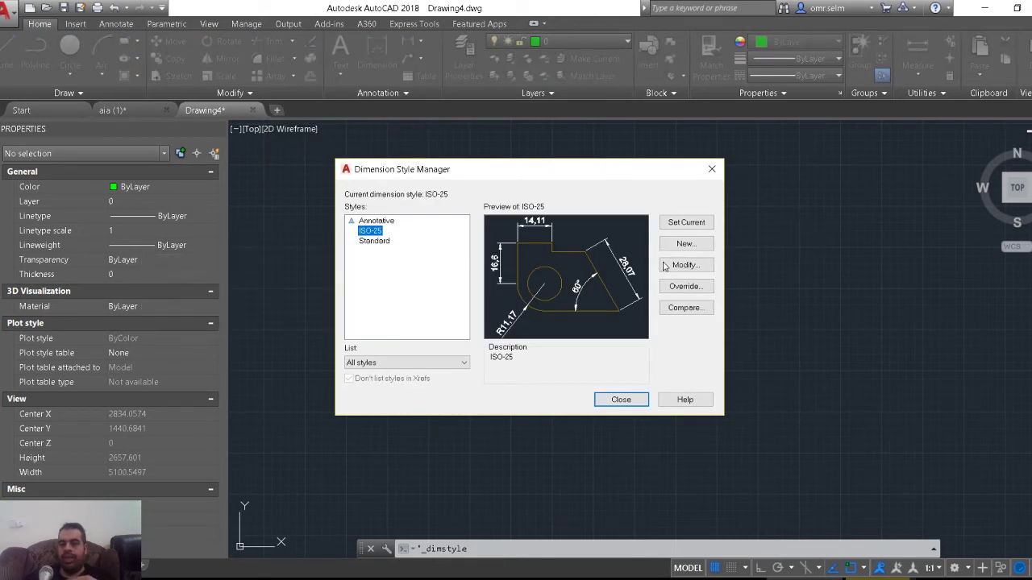
click(698, 271)
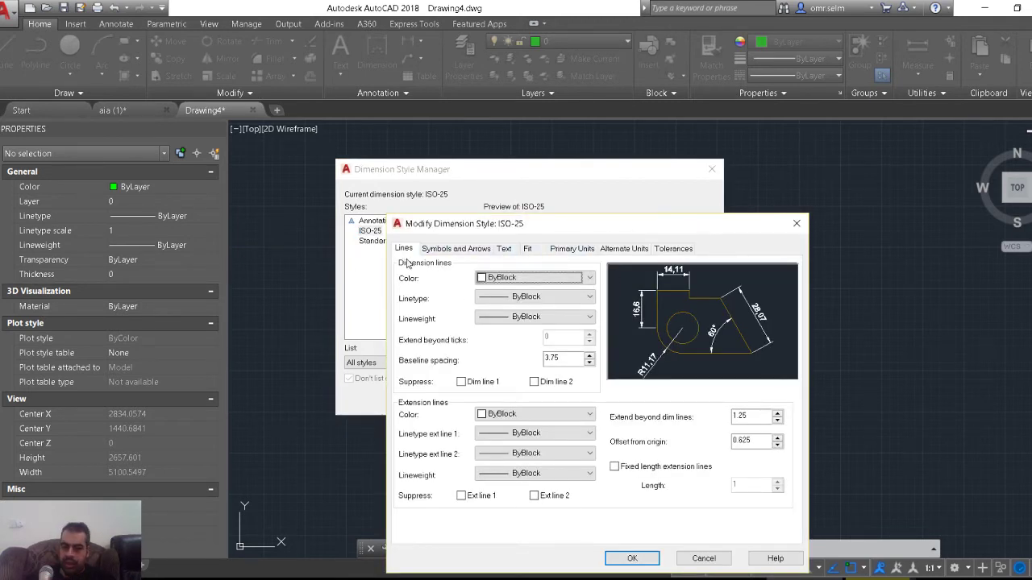
Set the ISO-25 dimension line colour to ByLayer
click(516, 275)
click(504, 323)
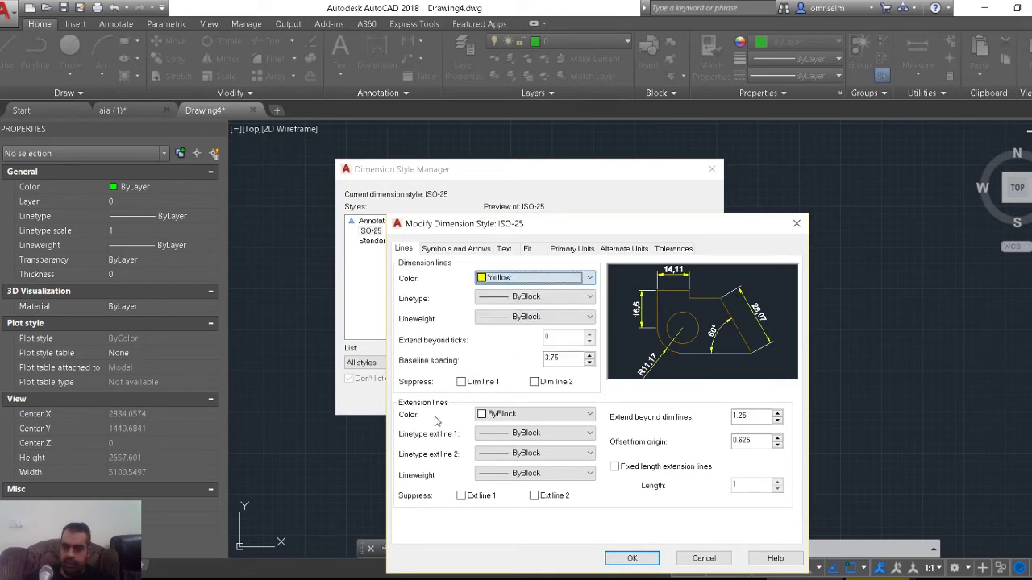
click(546, 279)
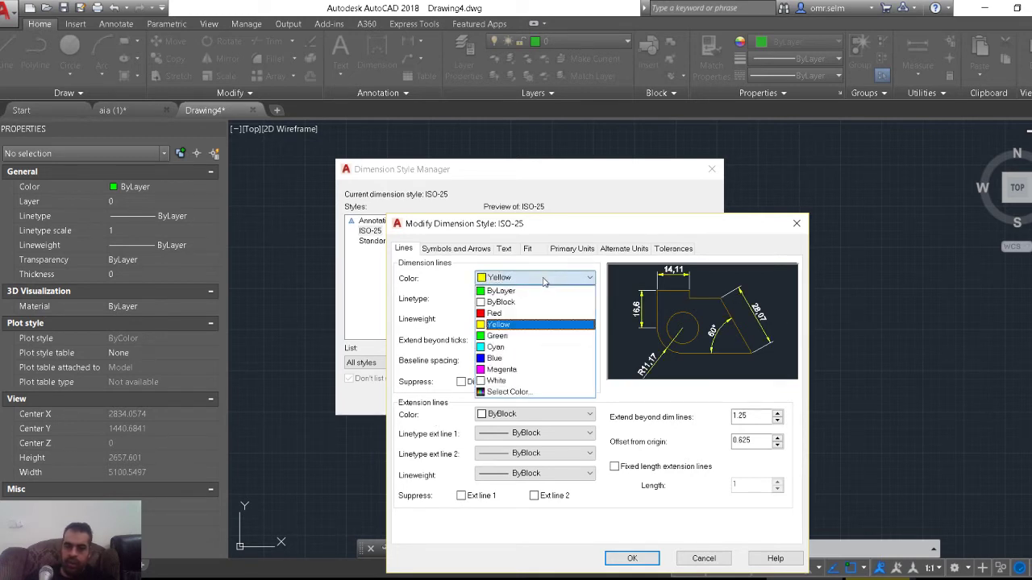
click(528, 294)
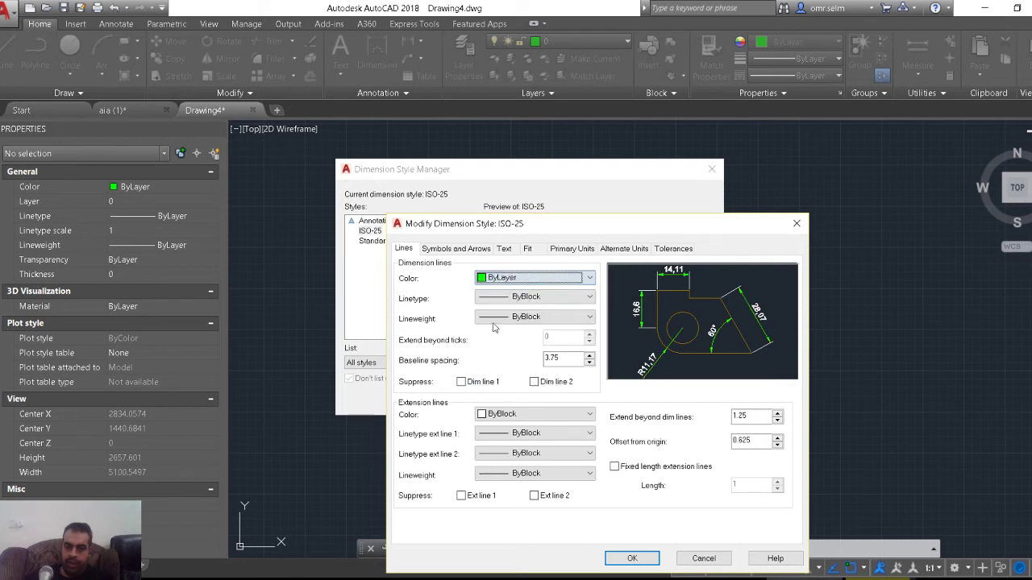
click(630, 558)
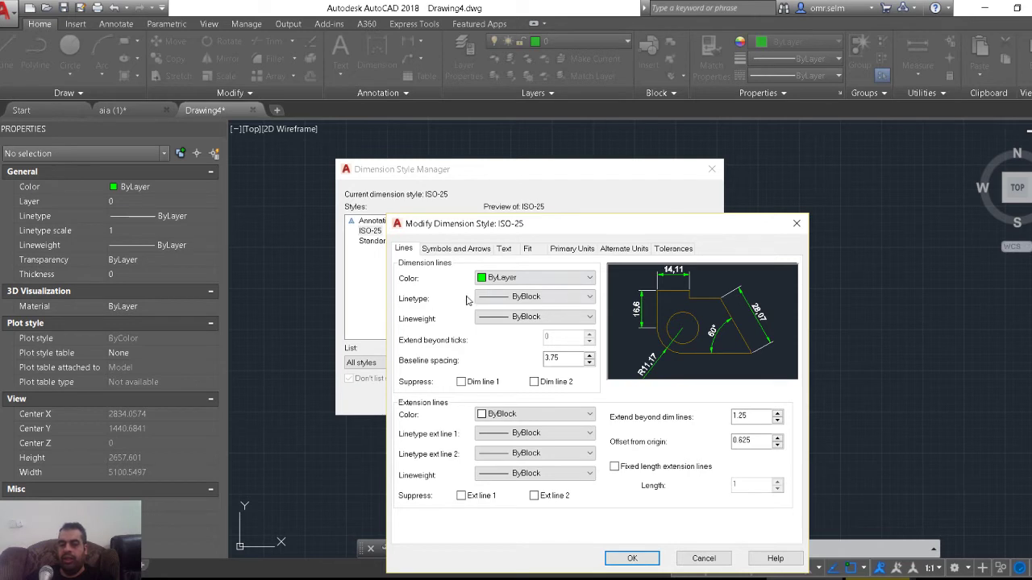
Review the dimension line linetype options and keep ByBlock
click(589, 298)
click(589, 298)
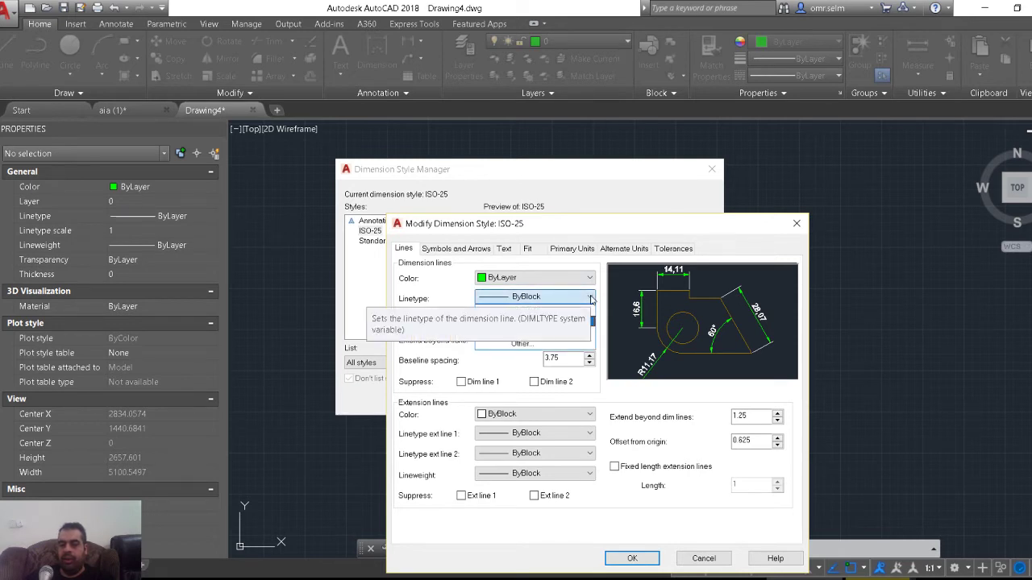
click(584, 299)
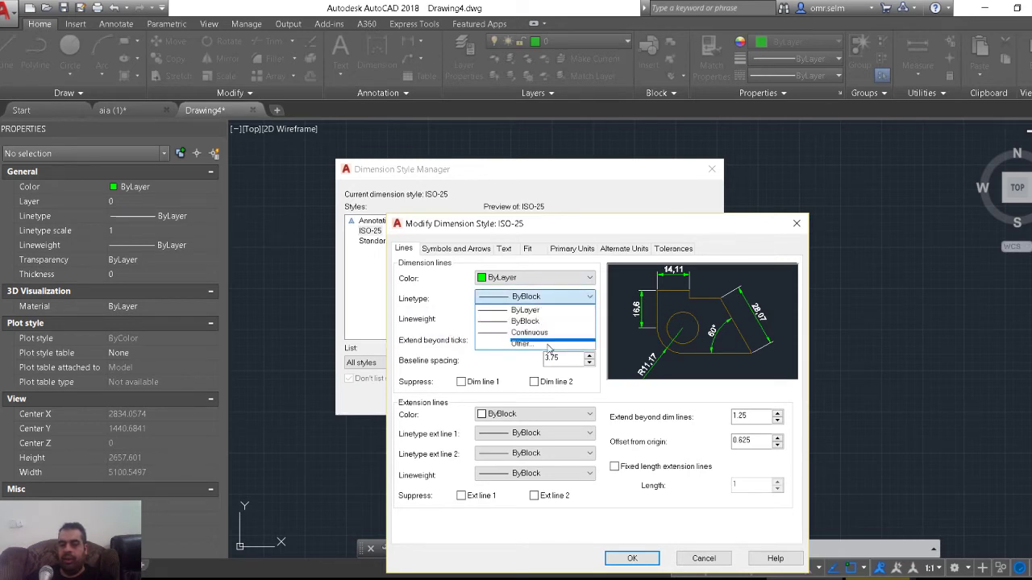
click(384, 318)
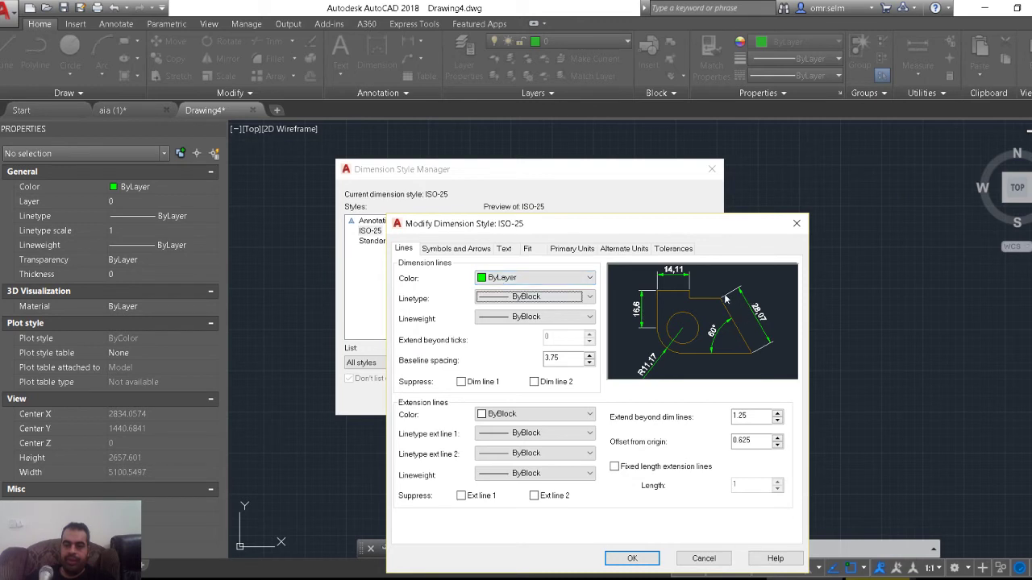
Set ISO-25 arrowheads: first to Dot, second and leader to Dot small
click(445, 250)
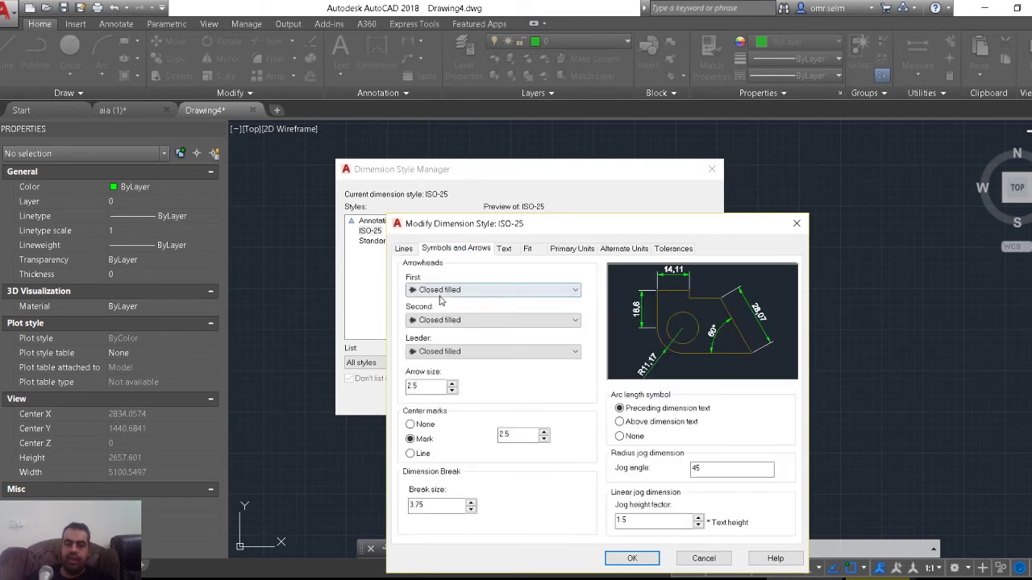
click(556, 289)
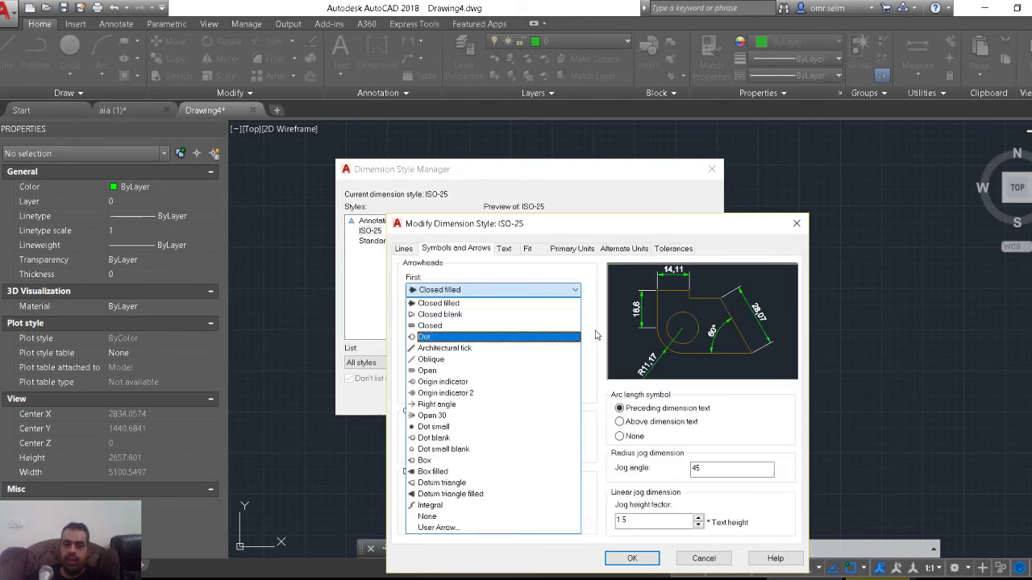
click(453, 336)
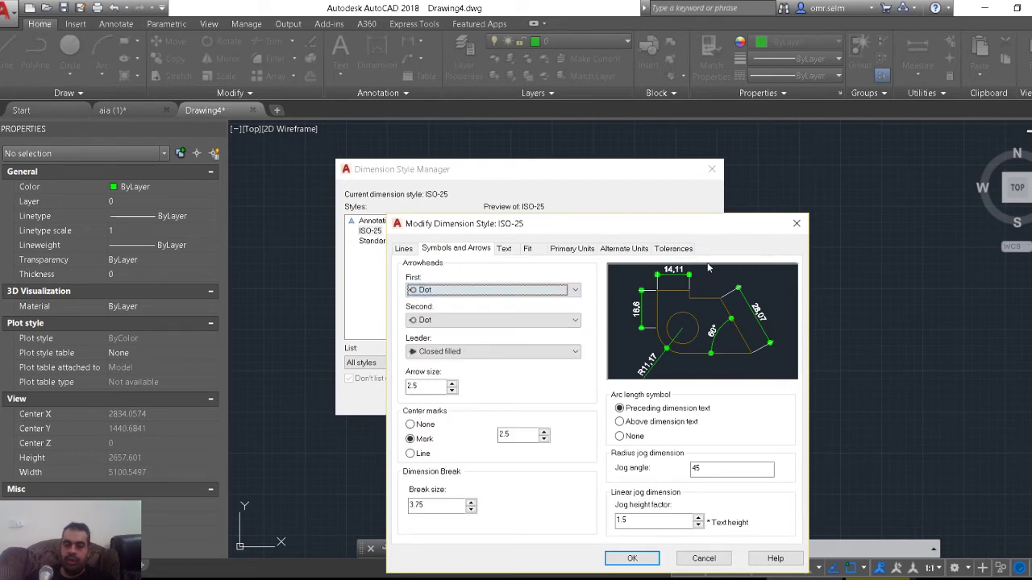
click(499, 320)
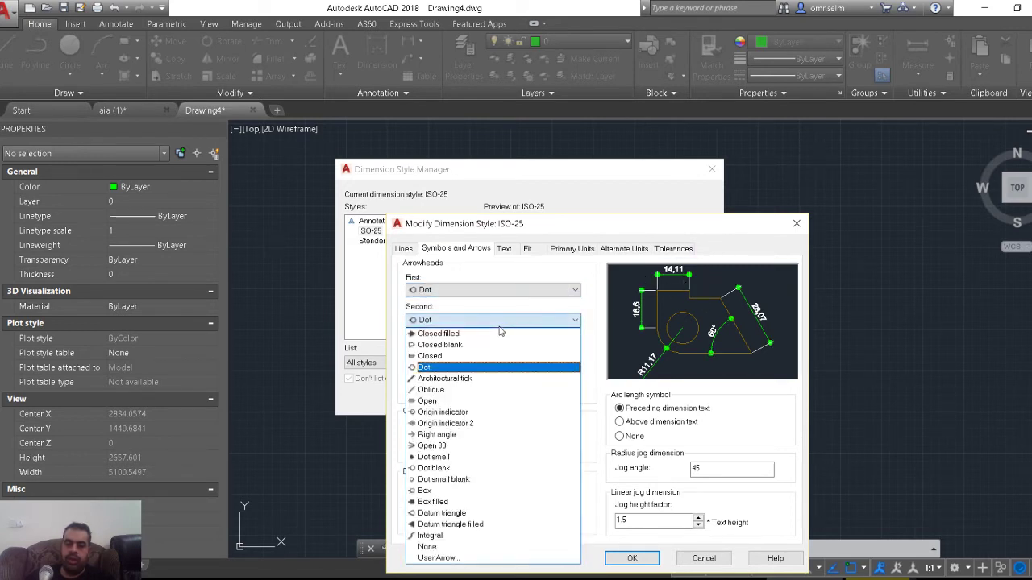
click(467, 461)
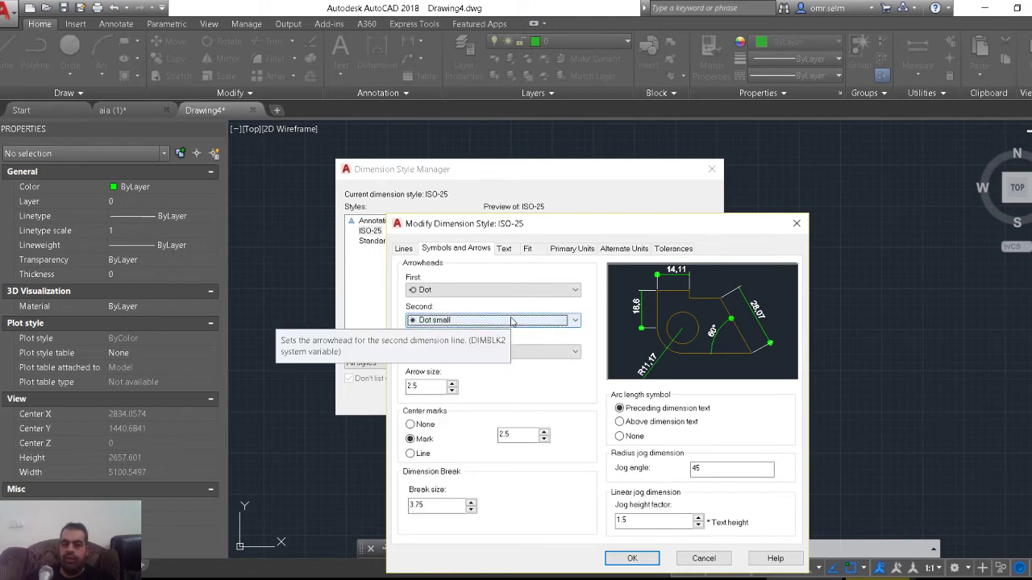
click(504, 352)
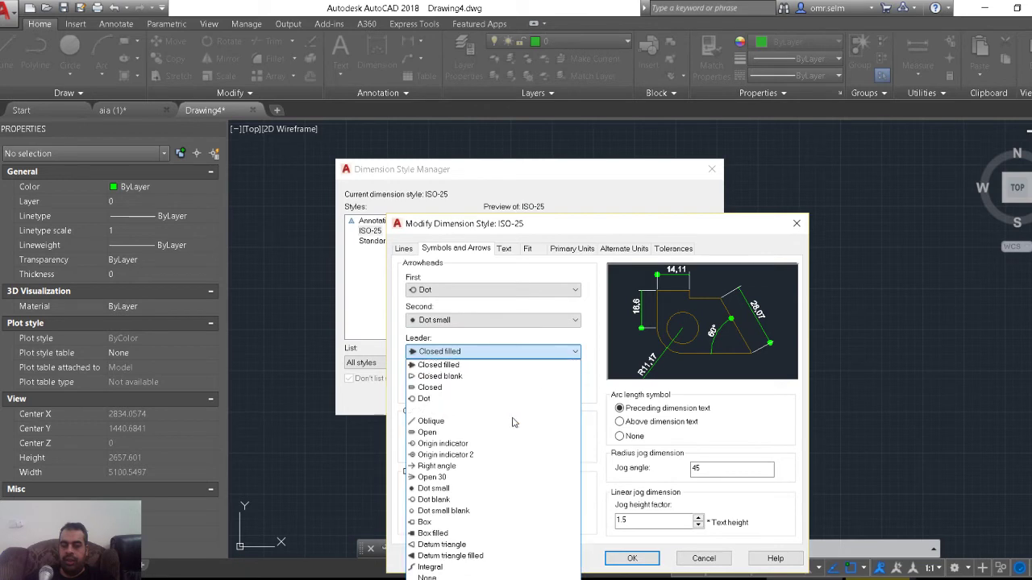
click(481, 488)
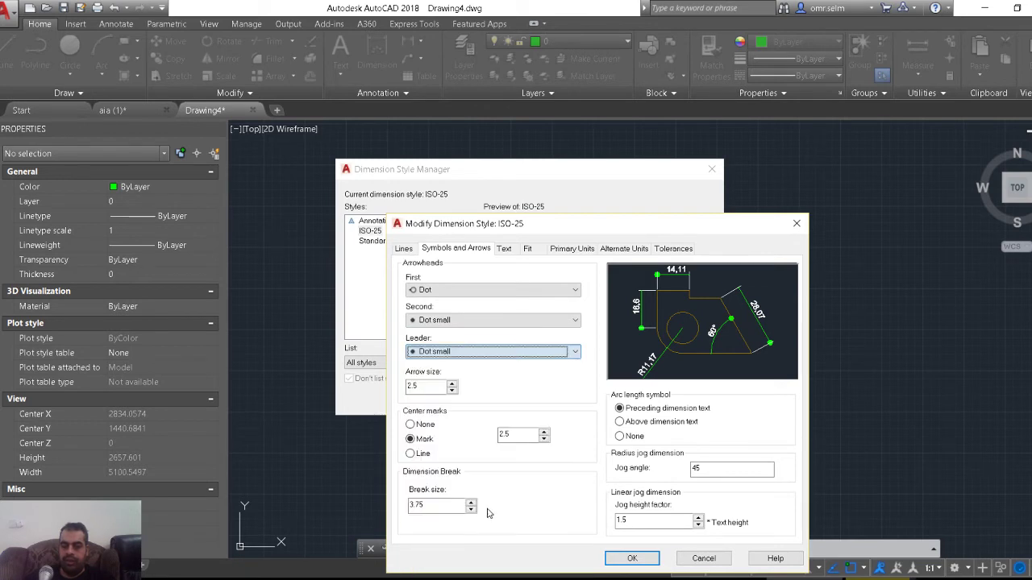
click(504, 248)
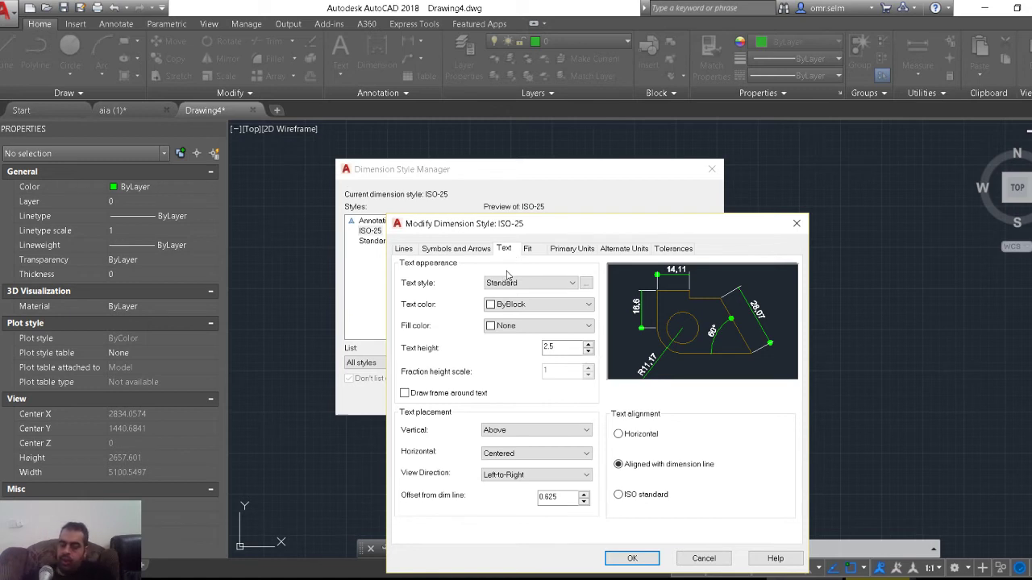
Keep Standard as dimension text style, review Fit and Primary Units, and accept the ISO-25 changes
click(520, 283)
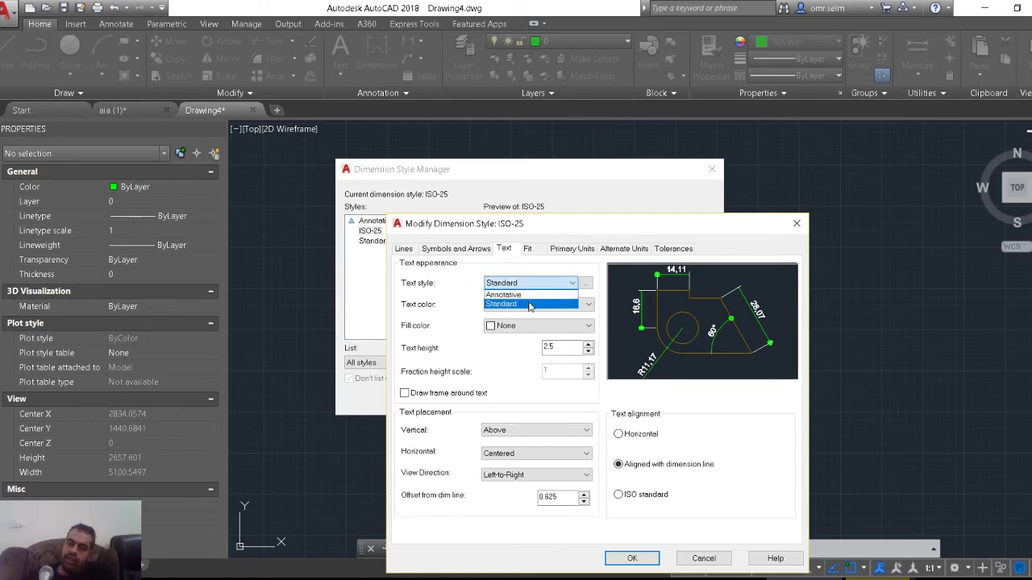
click(547, 280)
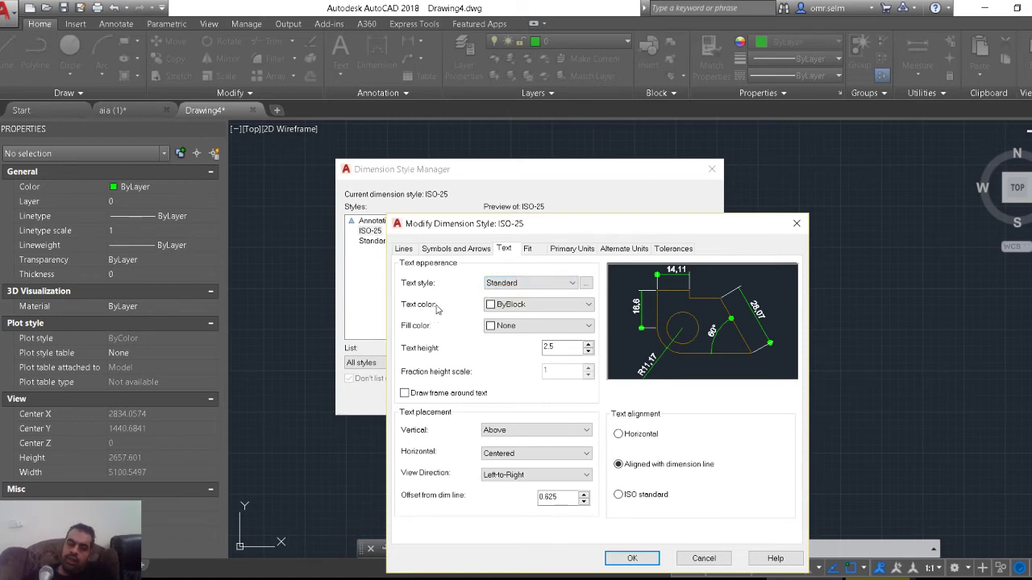
click(536, 305)
click(536, 304)
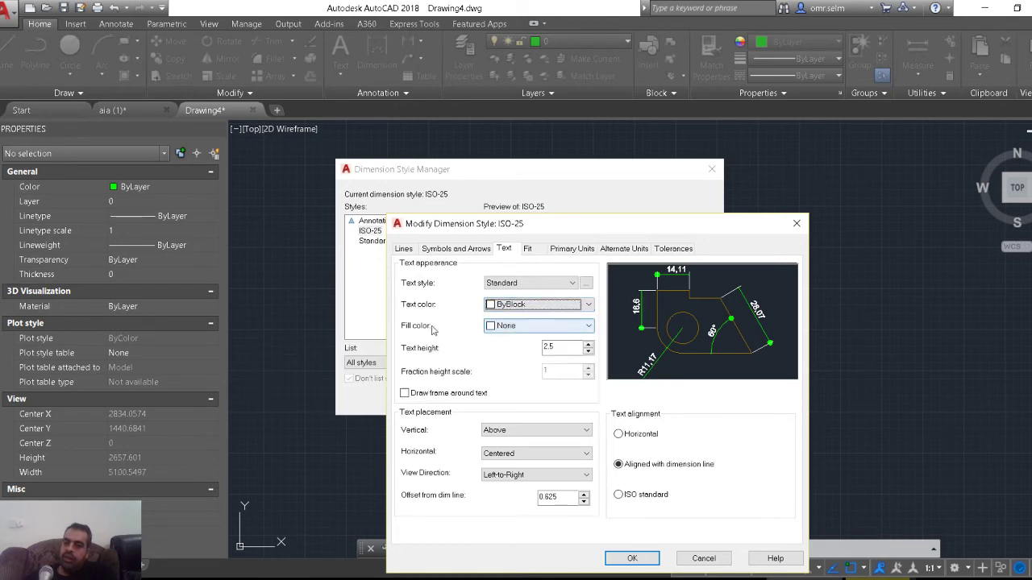
click(528, 250)
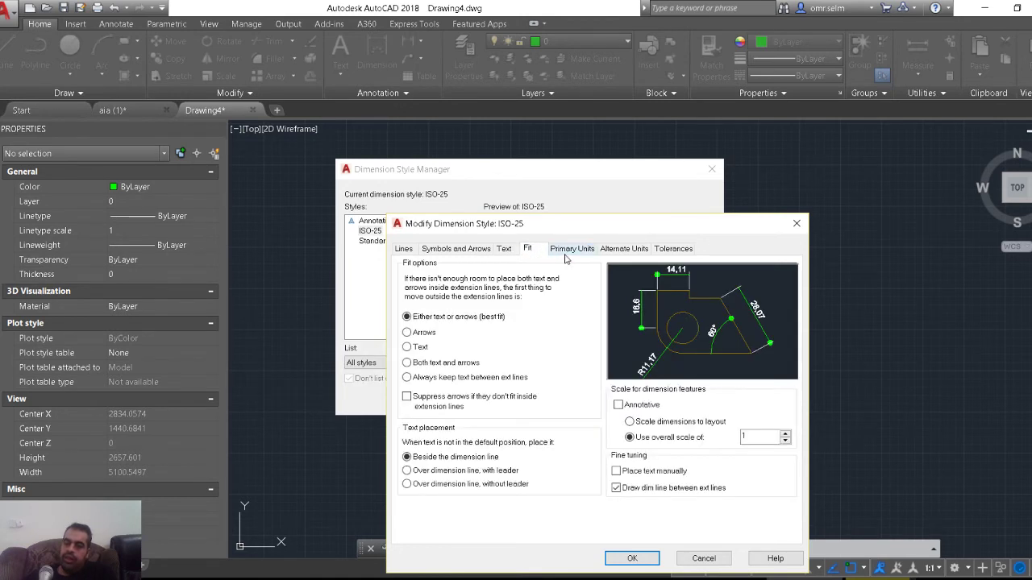
click(566, 251)
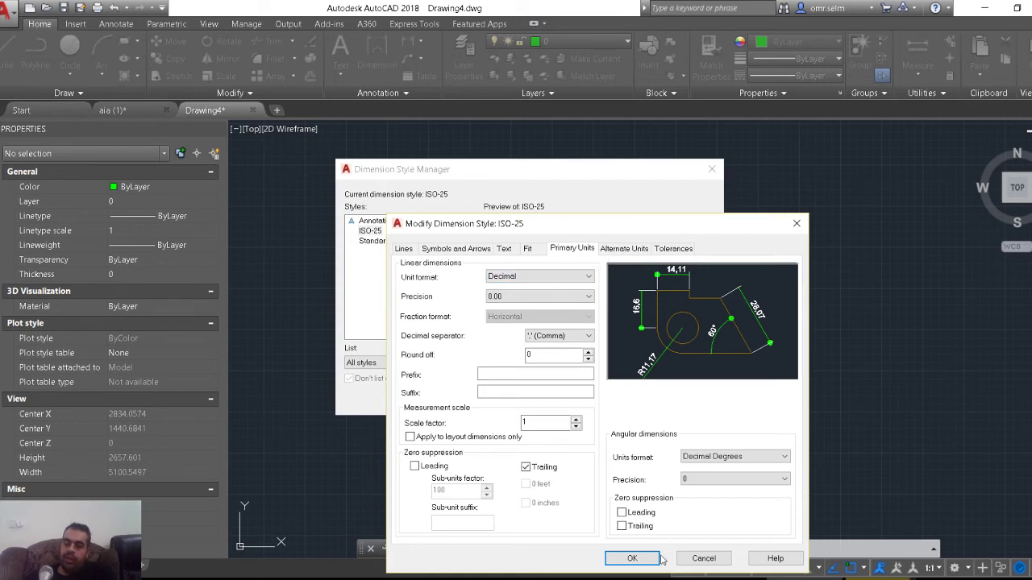
click(717, 559)
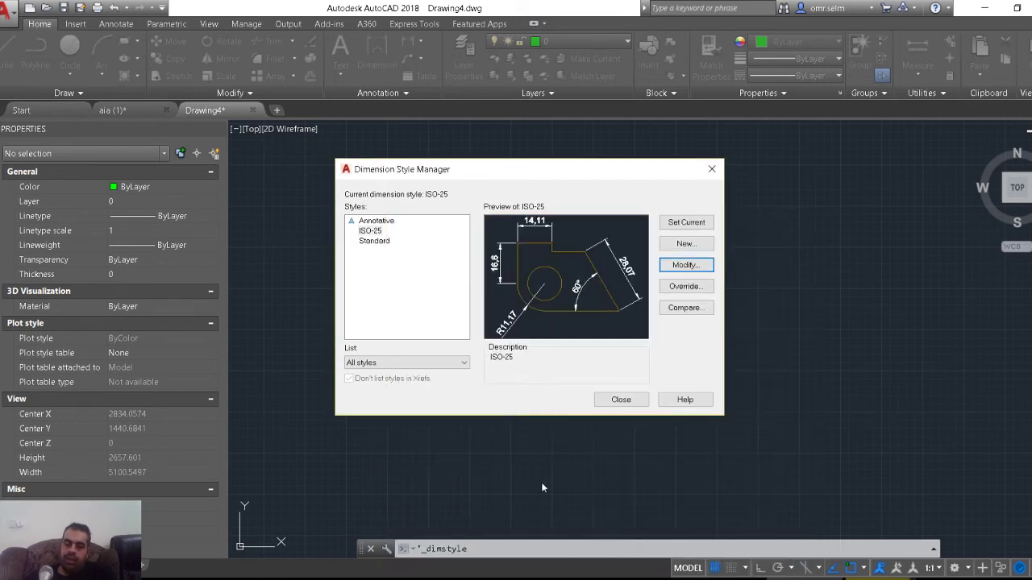
click(611, 406)
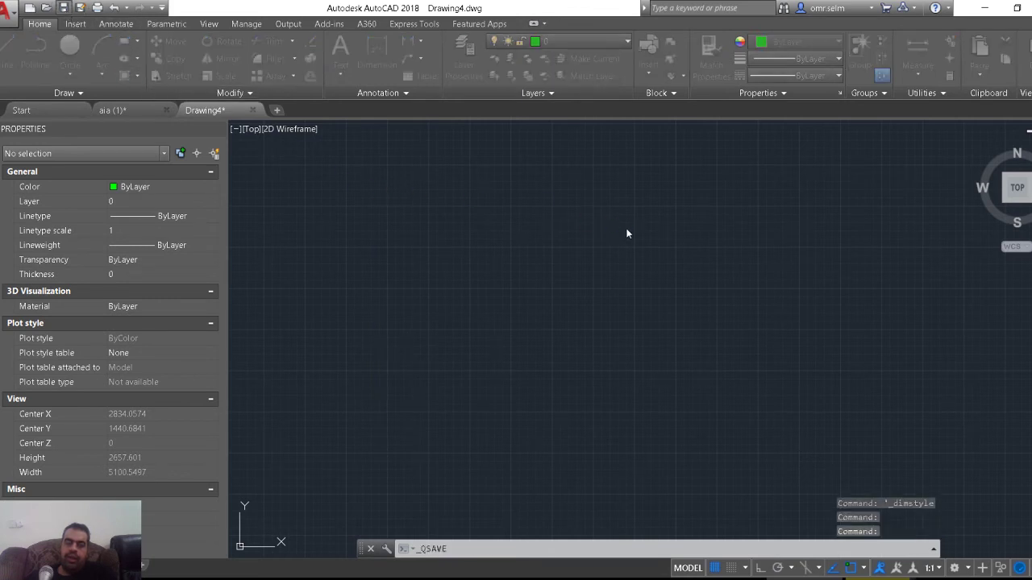
Save Drawing4 as a .dwt template over acadiso.dwt, accepting the Template Options
key(ctrl+s)
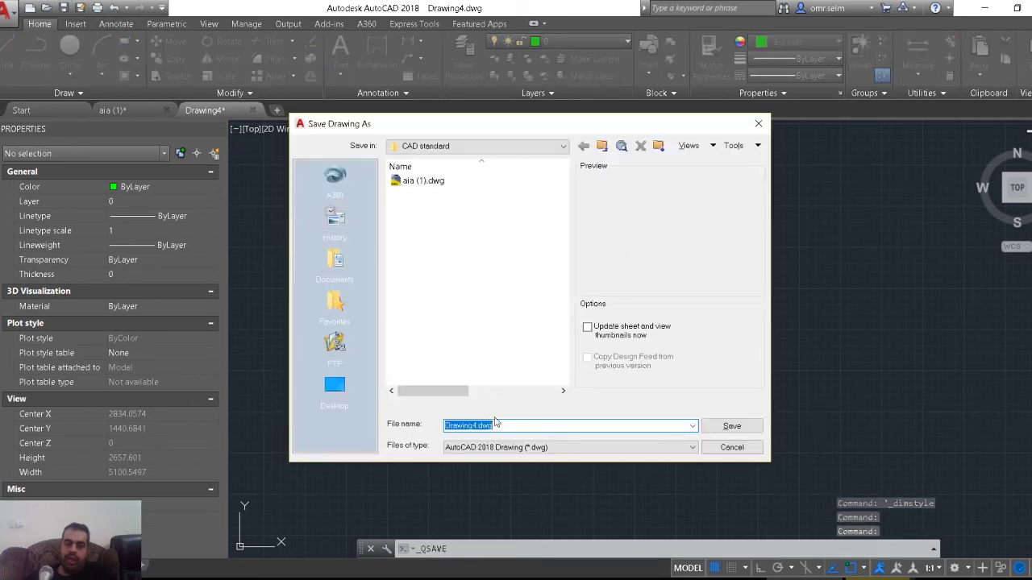
click(524, 448)
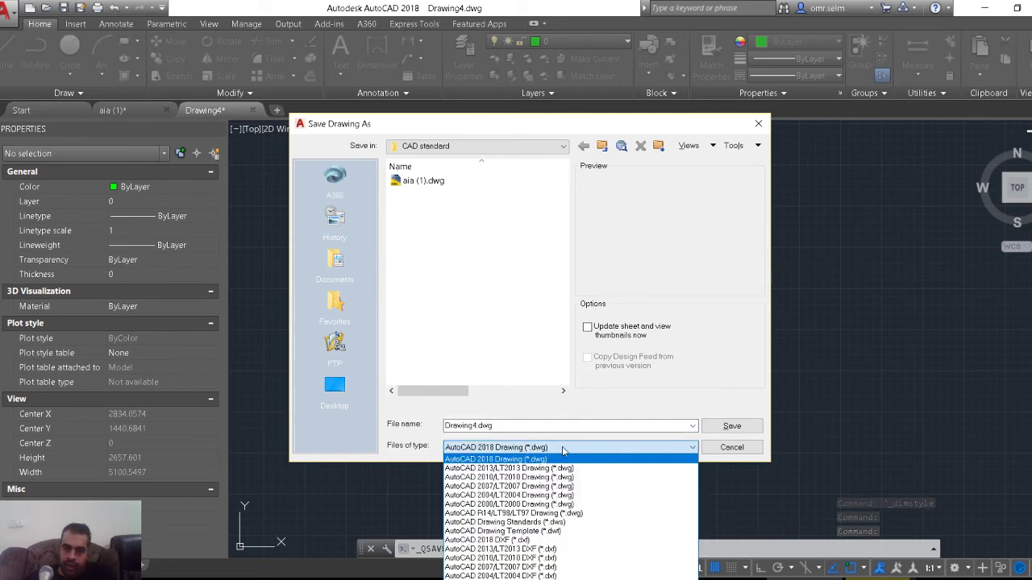
click(609, 532)
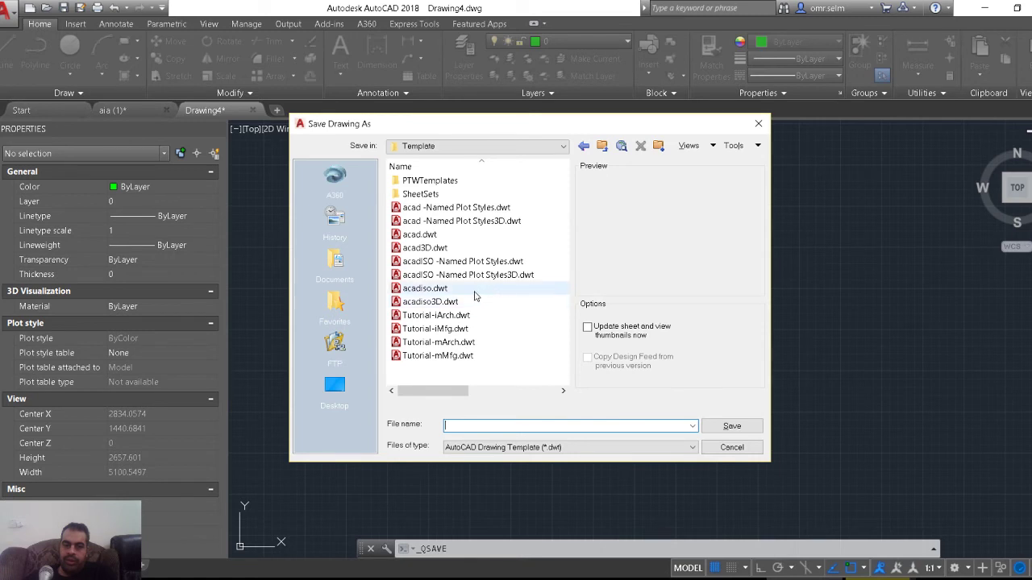
click(474, 292)
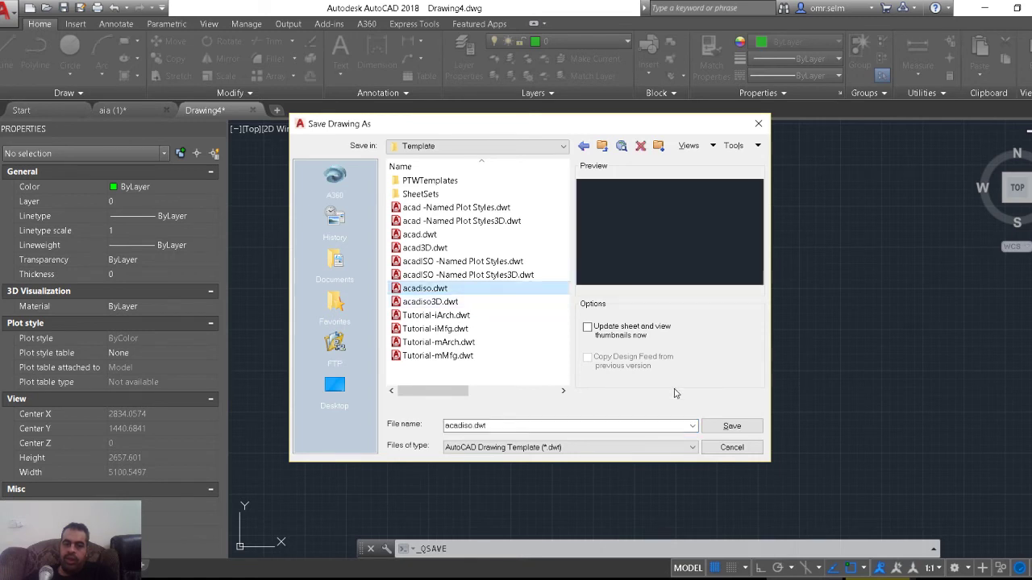
click(732, 427)
click(509, 332)
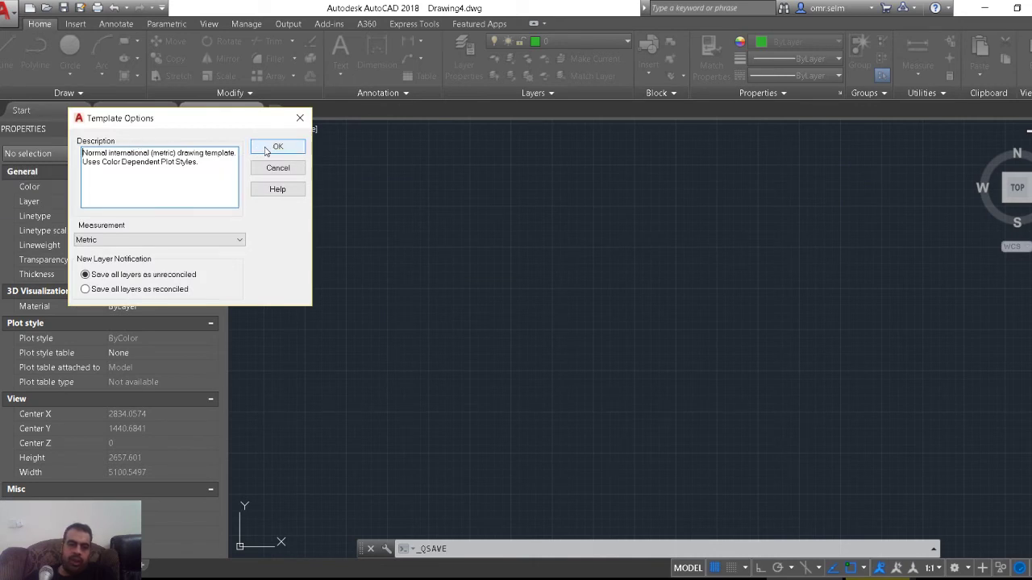
click(266, 149)
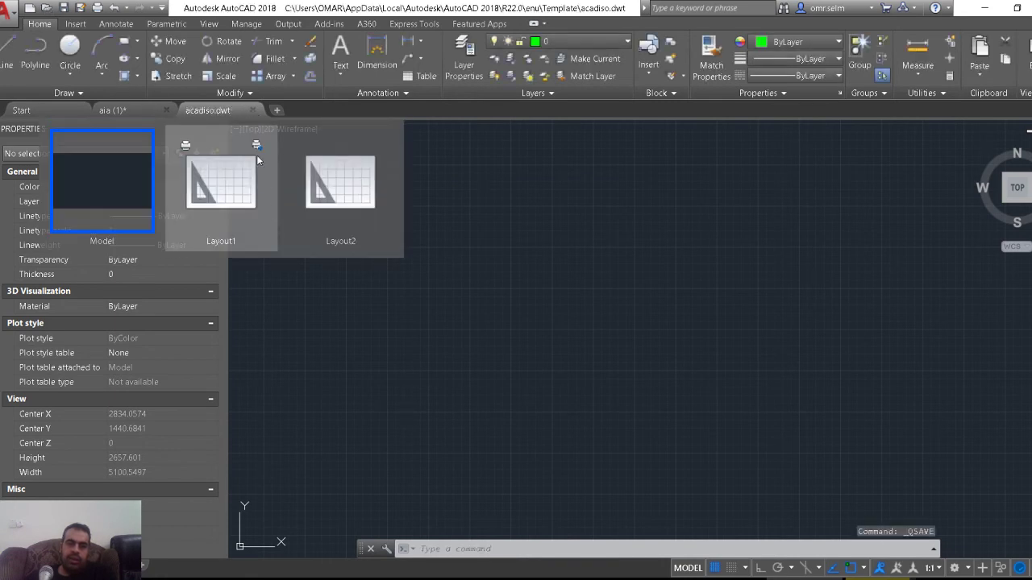
Close the acadiso.dwt template and start Drawing5 from it
click(252, 110)
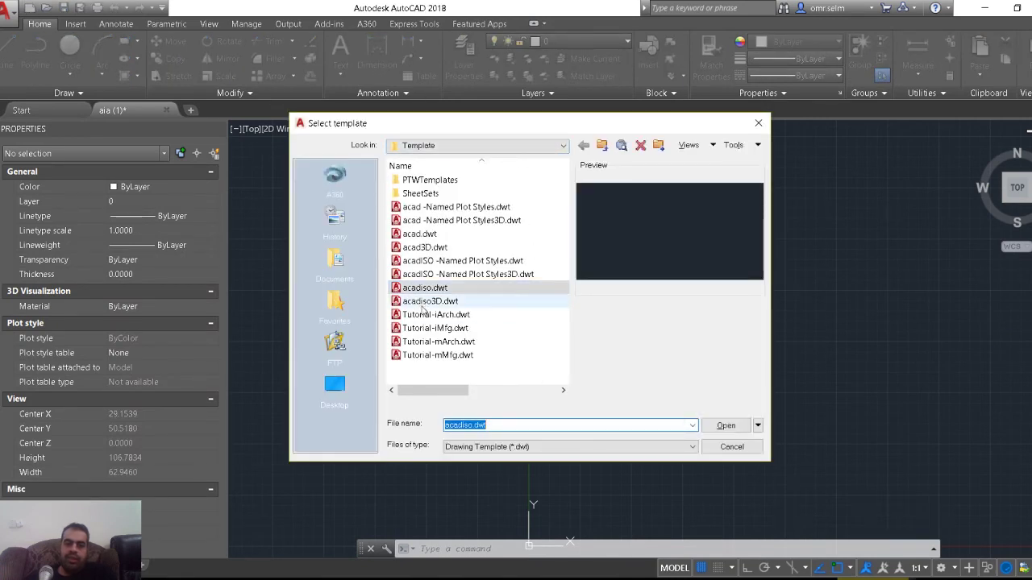
click(723, 427)
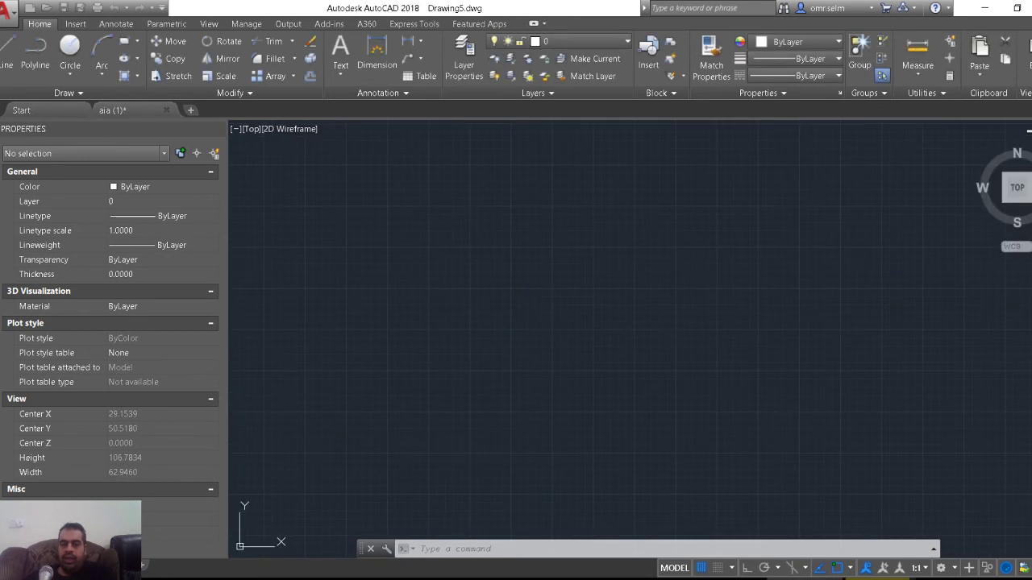
Verify Drawing5's layers in the Layer dropdown and open the template chooser with Ctrl+N
click(558, 47)
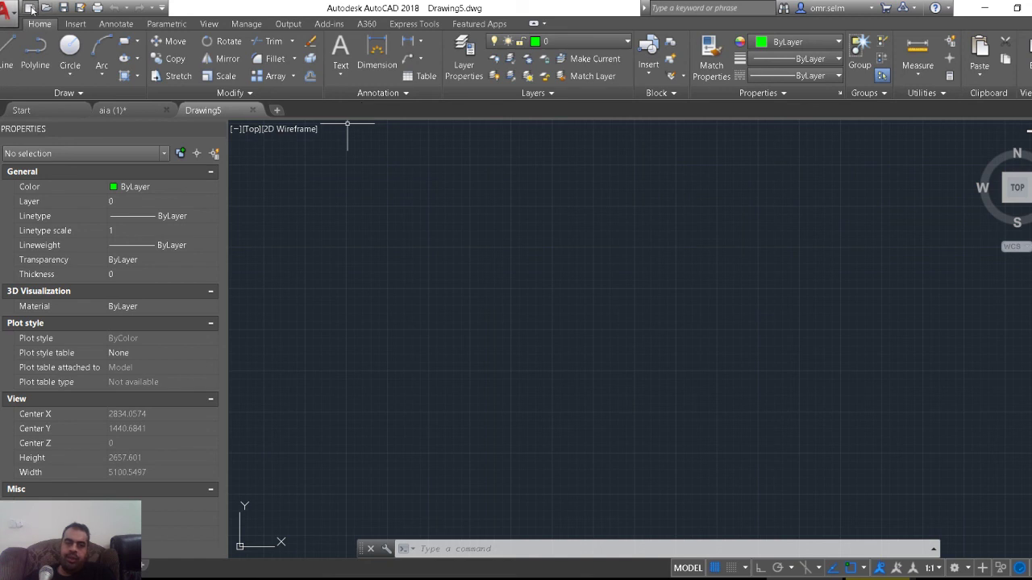
key(ctrl+n)
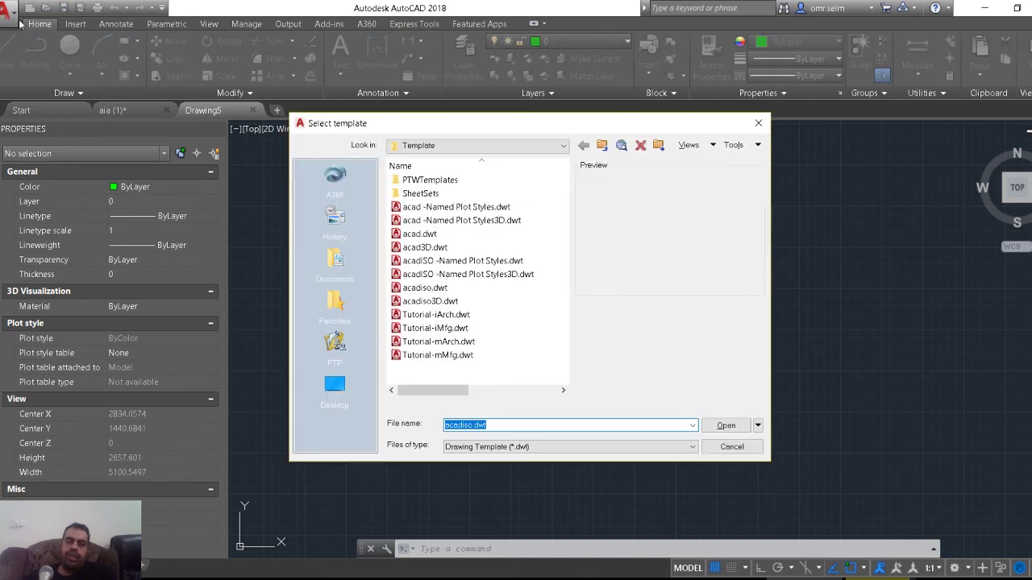